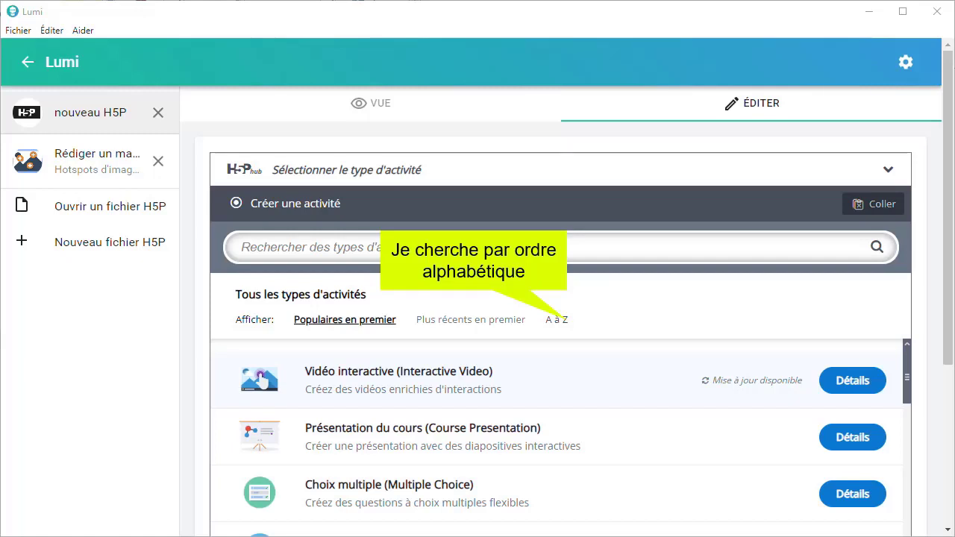
Sort the activity types from A to Z, search for "hotspo", and choose Hotspots d'image (Image Hotspots)
click(556, 319)
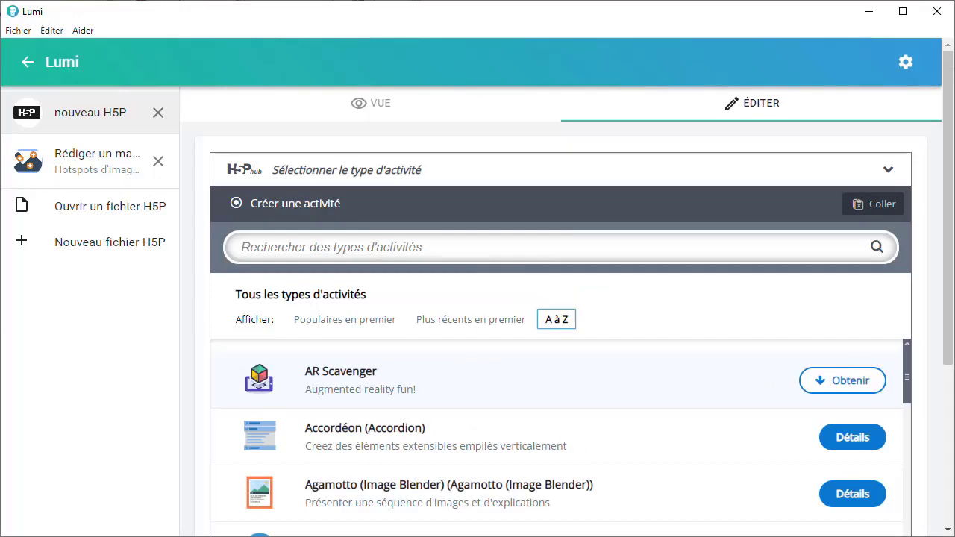
scroll(555, 436, down, 1)
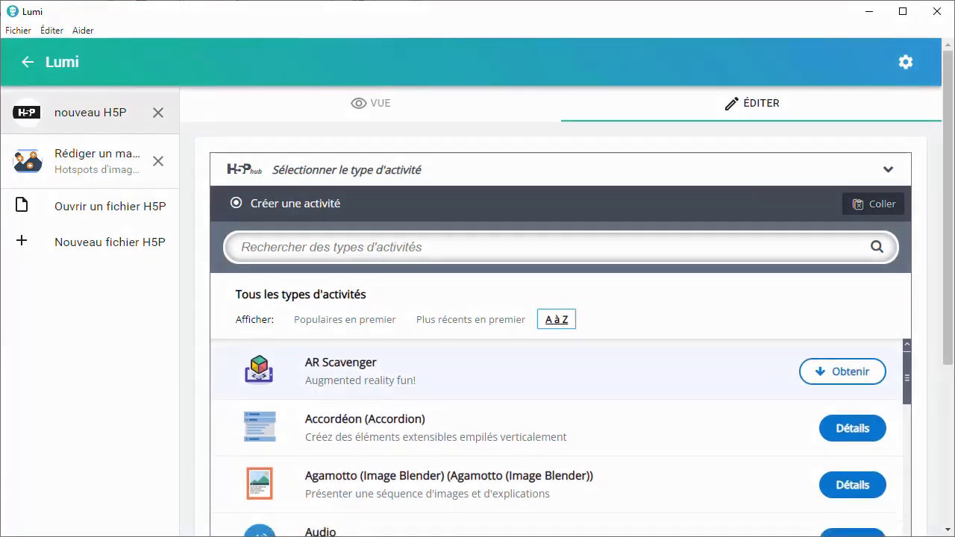
scroll(556, 436, down, 10)
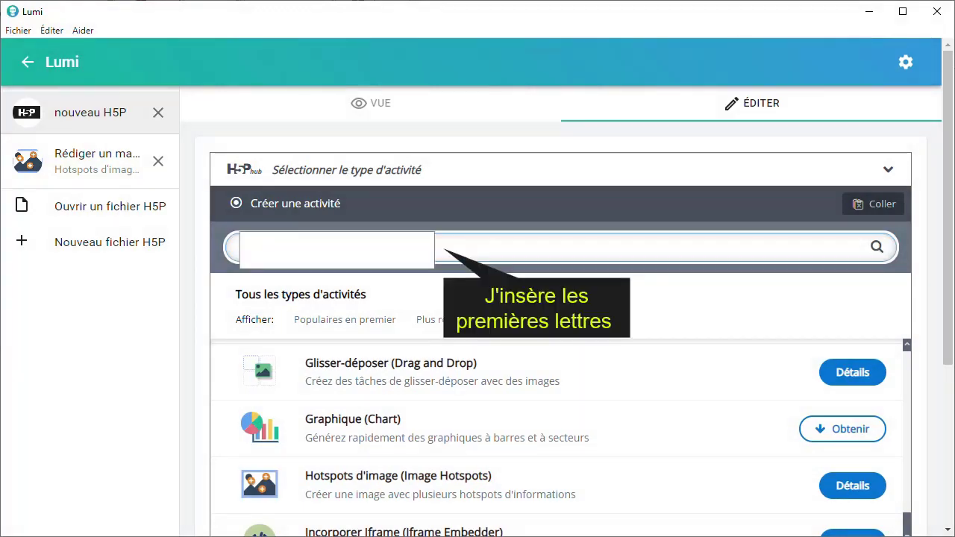
text(hotspo)
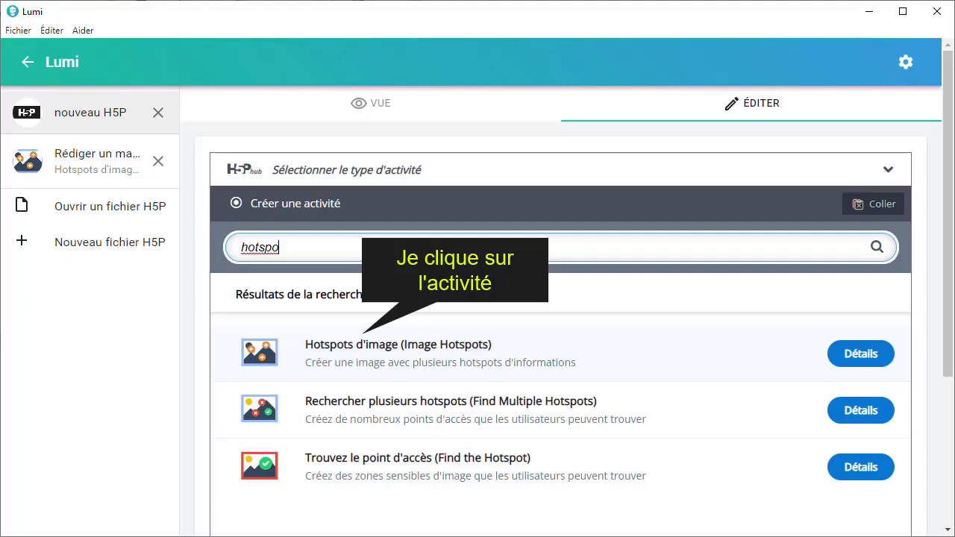
click(363, 345)
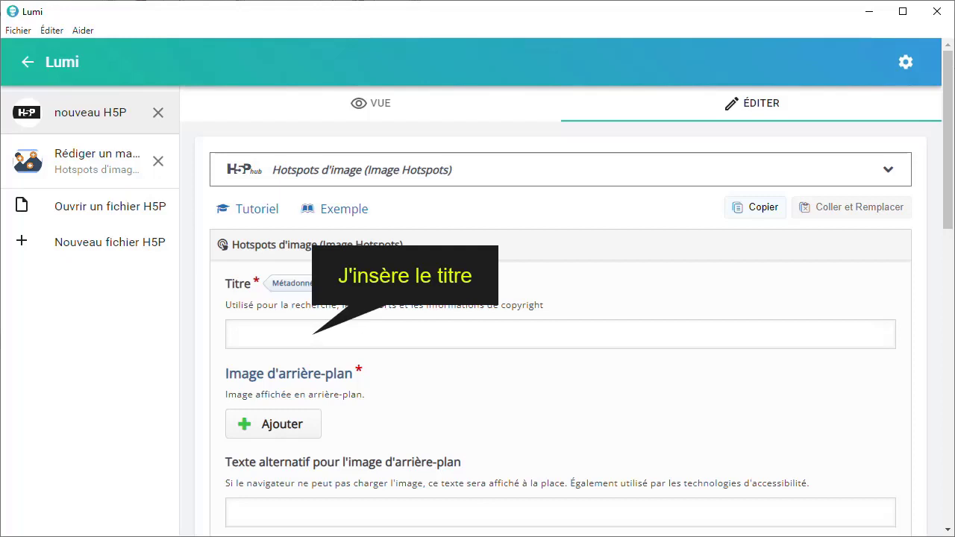
Title the new Image Hotspots activity "Rédiger un mail"
text(Ré)
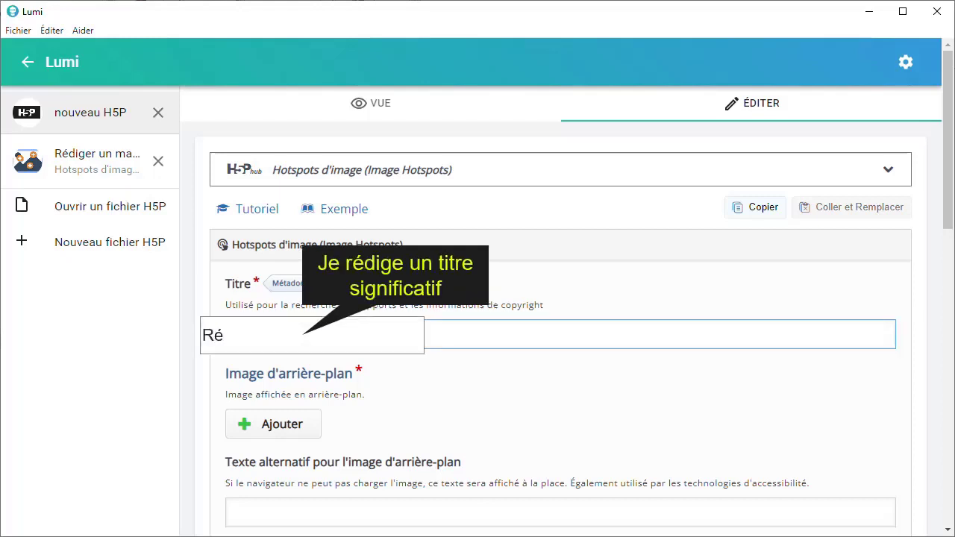
text(diger un m)
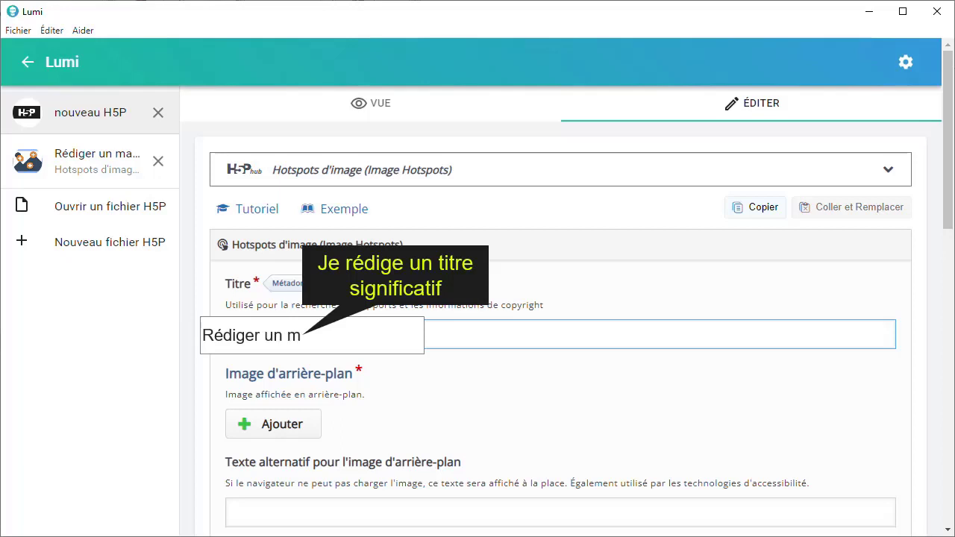
text(ail)
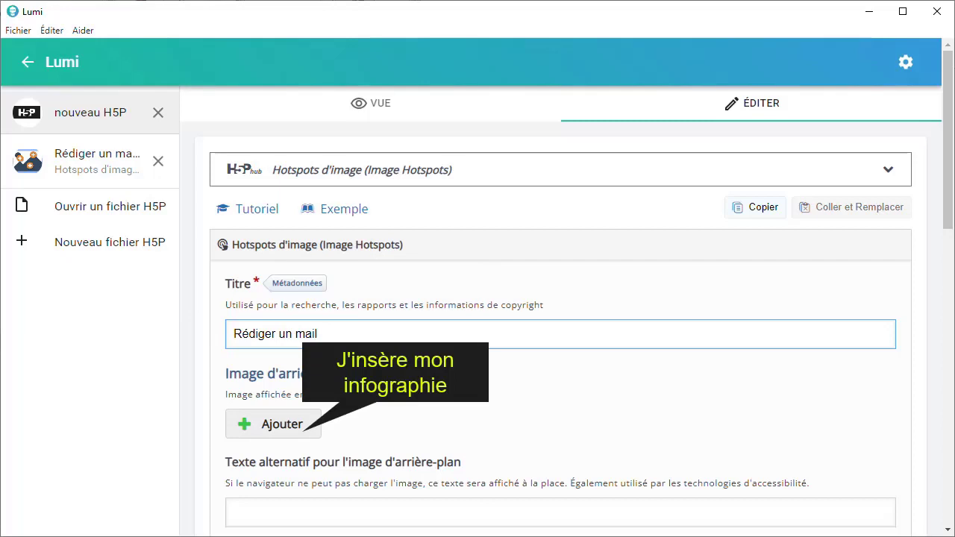
Add the image "Rédiger un mail (2)" from the Téléchargements folder as the background image
click(281, 424)
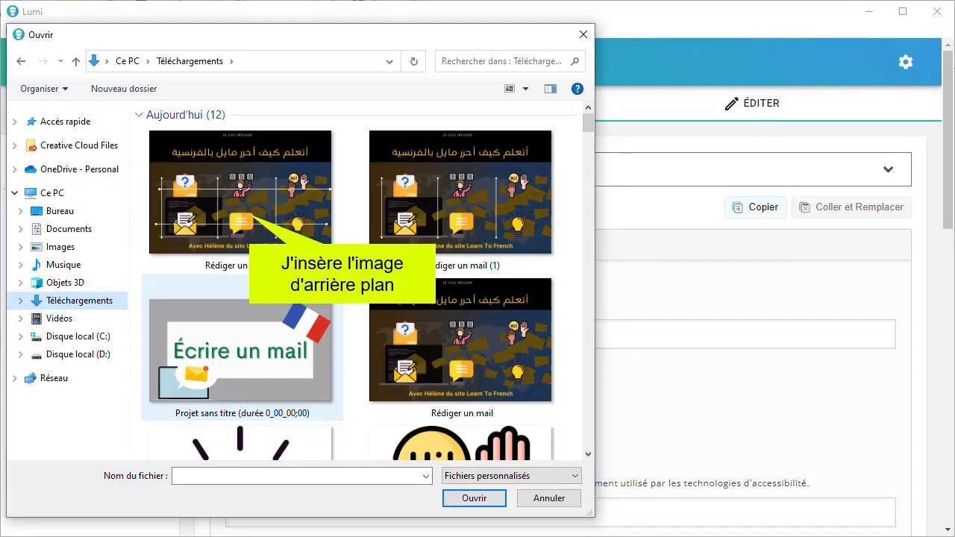
click(252, 216)
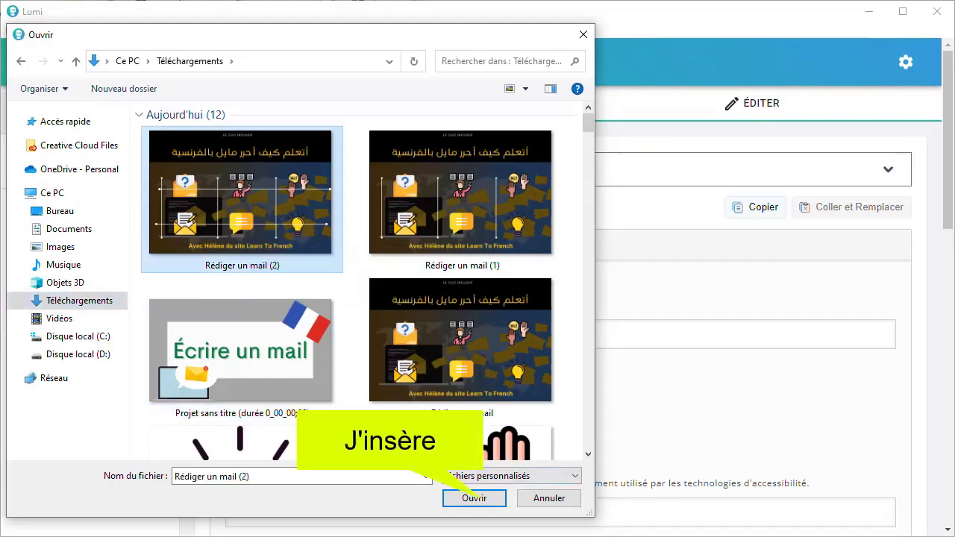
click(475, 498)
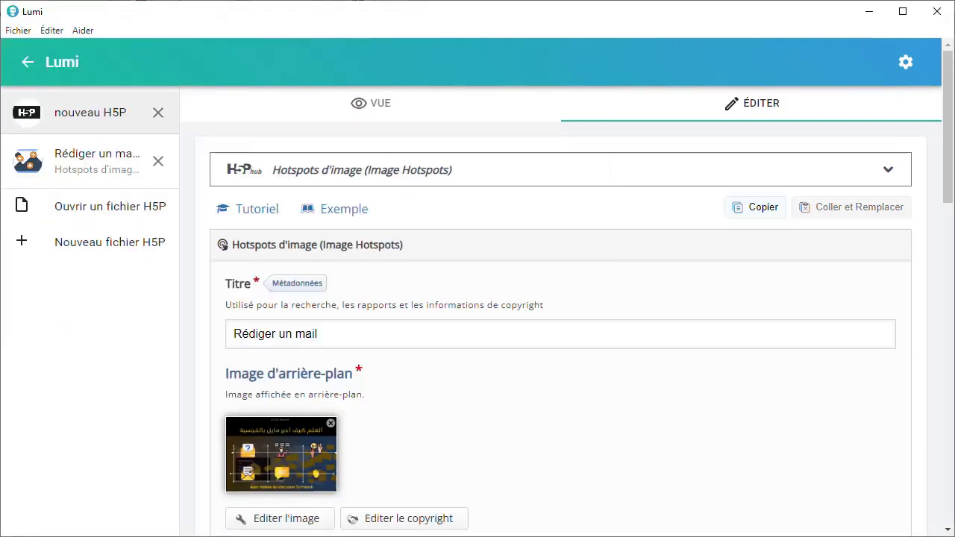
Enter "Rédiger un mail" as the alternative text of the background image
scroll(560, 311, down, 3)
click(373, 380)
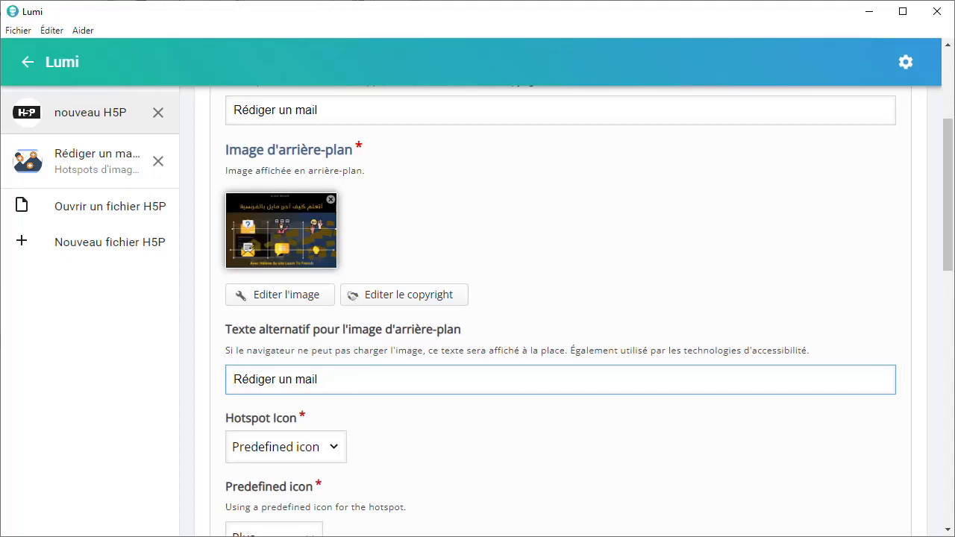
key(Tab)
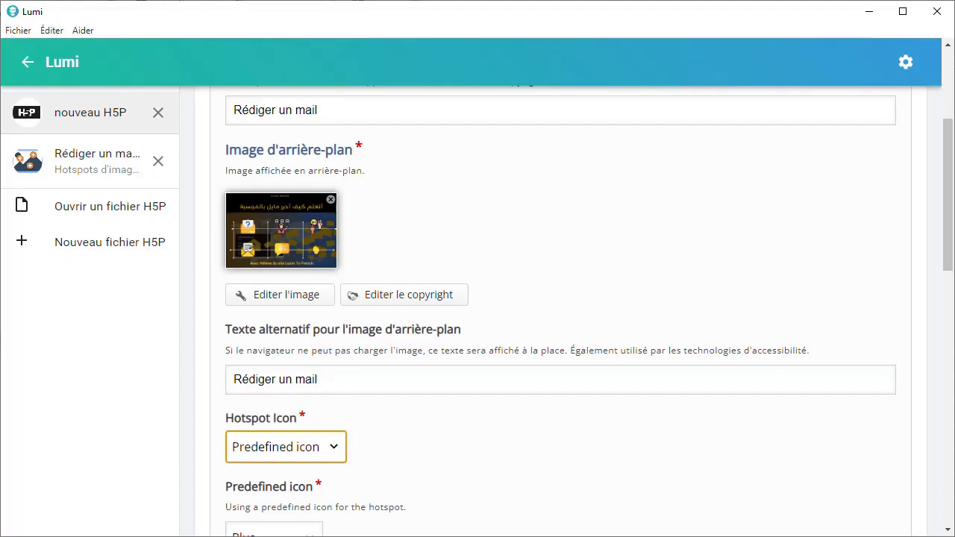
Set the hotspot's predefined icon to Check
scroll(552, 313, down, 2)
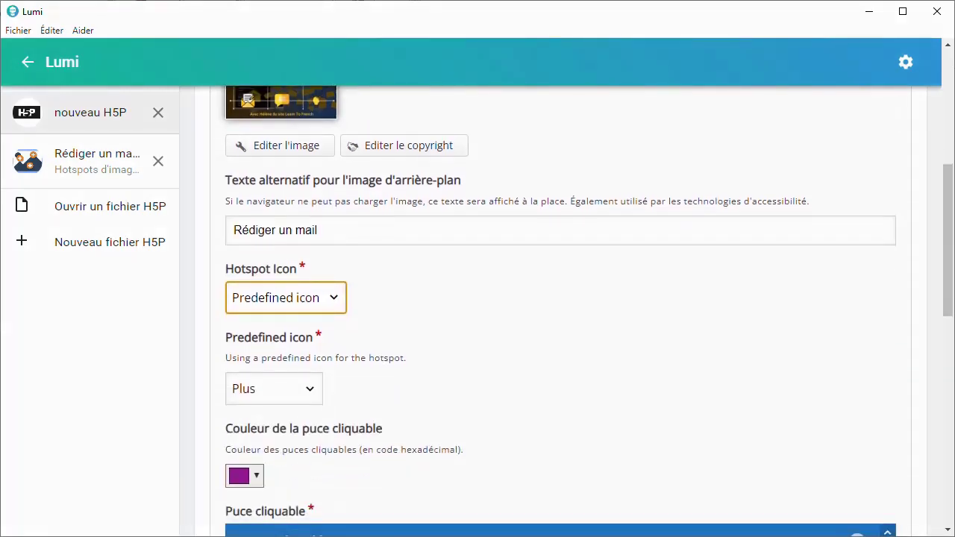
key(space)
key(Return)
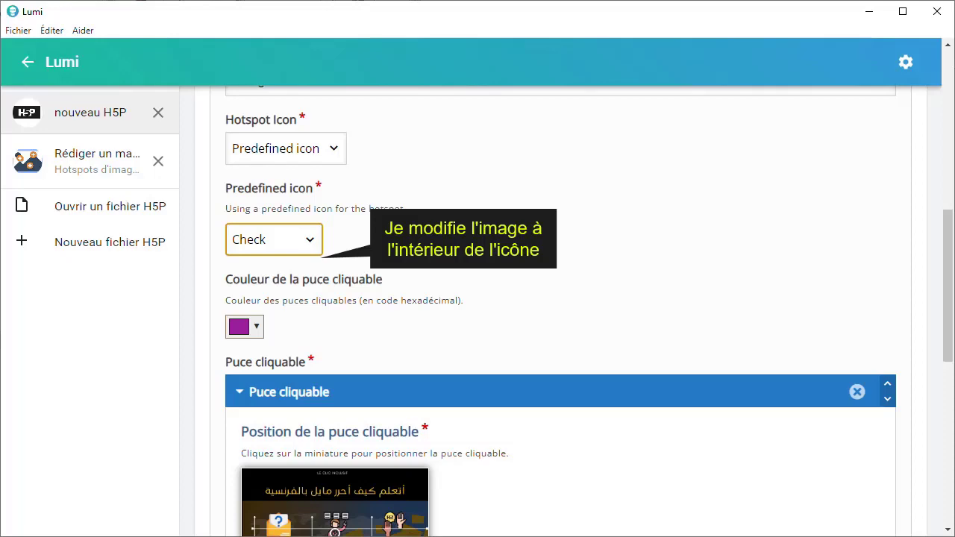
Preview the activity to examine how the hotspot icon looks on the background image
scroll(560, 298, up, 7)
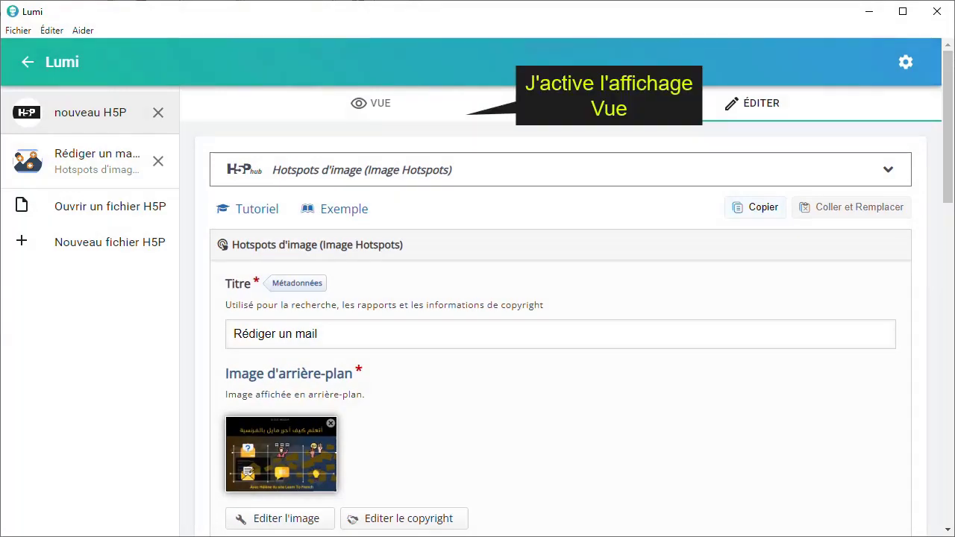
click(371, 102)
scroll(560, 298, down, 2)
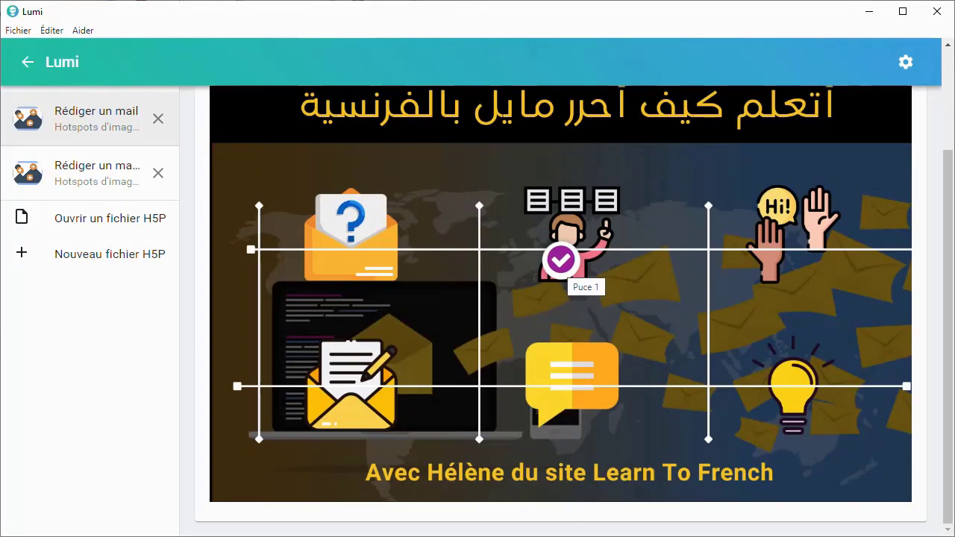
scroll(559, 298, up, 2)
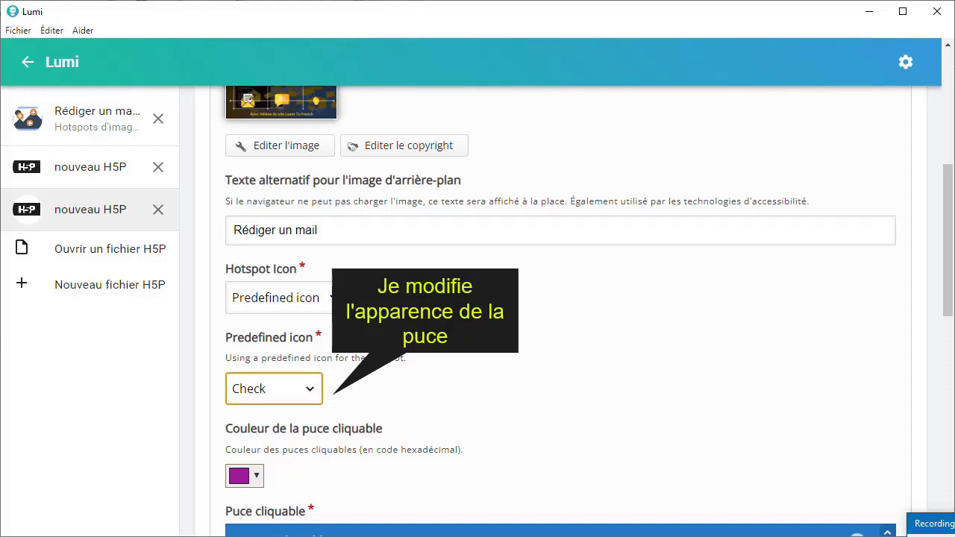
Set the hotspot's predefined icon to Plus and preview the activity
click(309, 389)
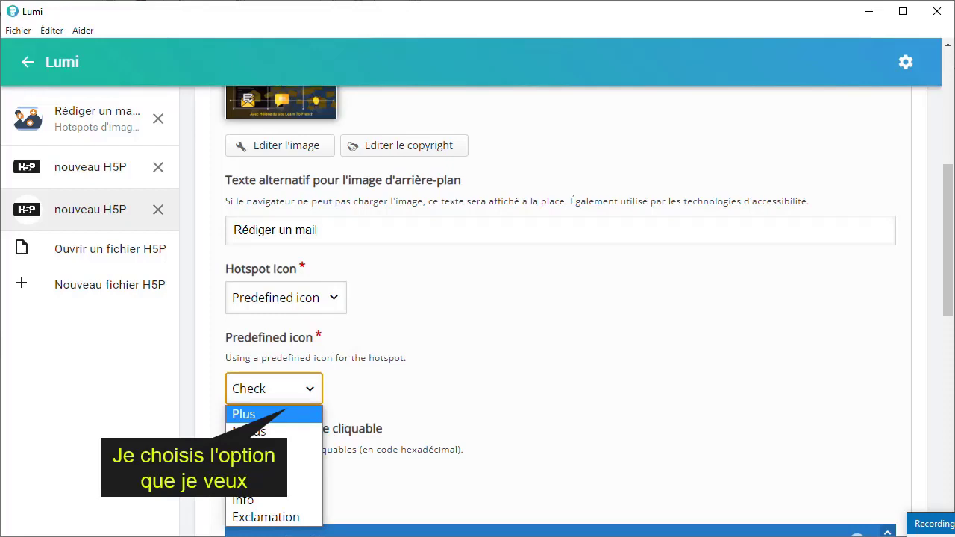
click(243, 414)
scroll(560, 313, down, 2)
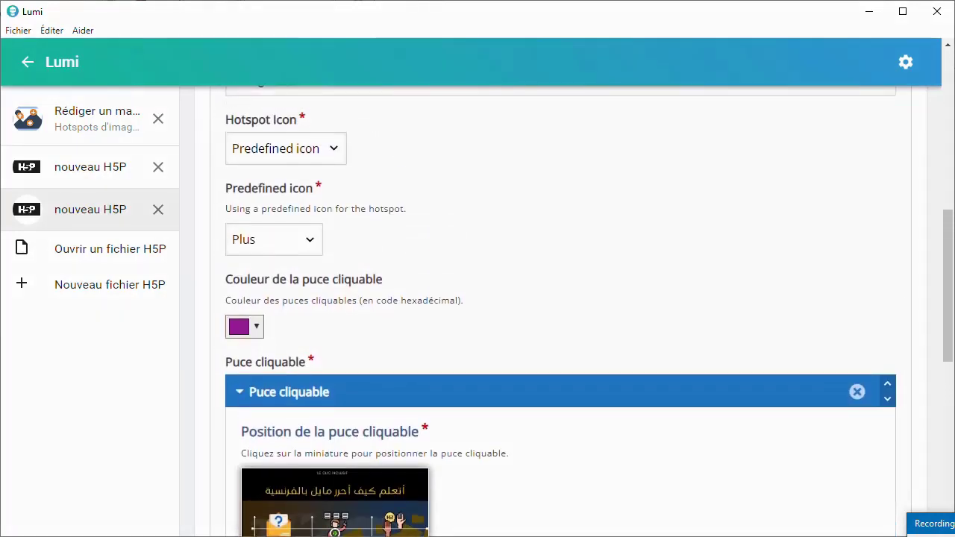
scroll(559, 313, up, 5)
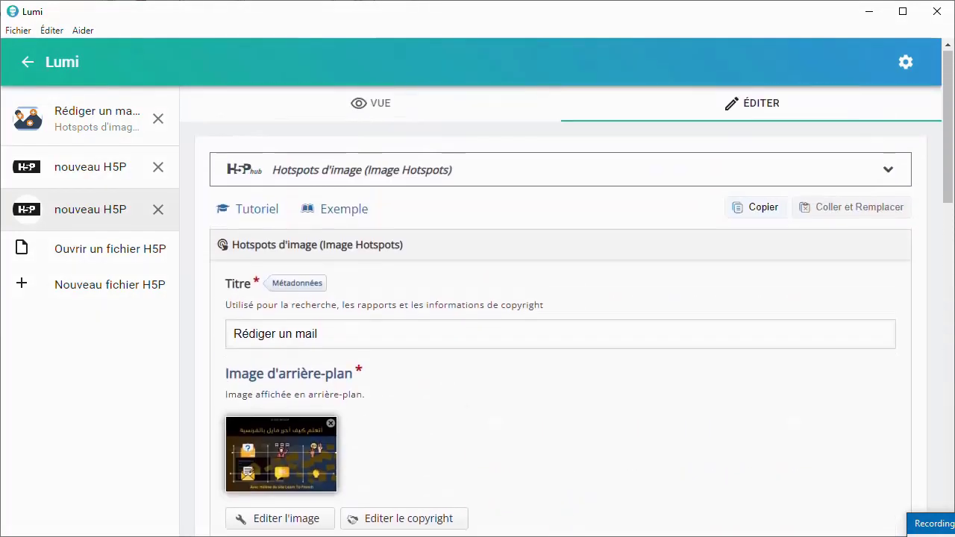
click(371, 103)
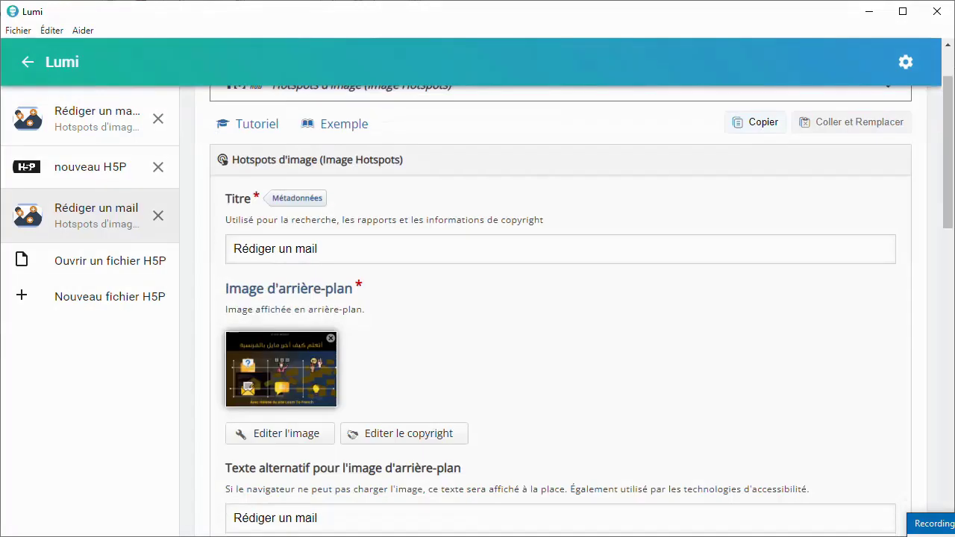
Set the clickable hotspot's colour to #f9c320 in the activity editor
scroll(560, 311, down, 6)
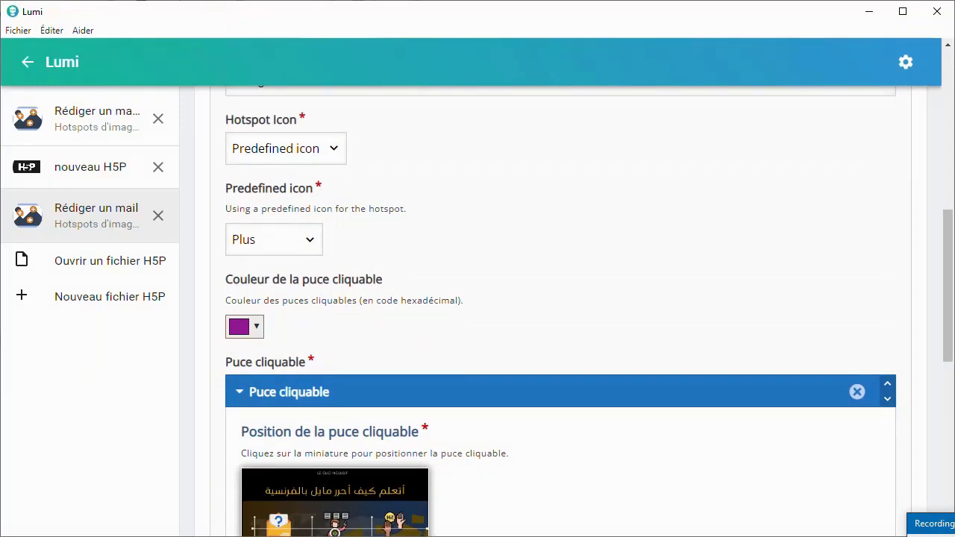
scroll(560, 311, down, 1)
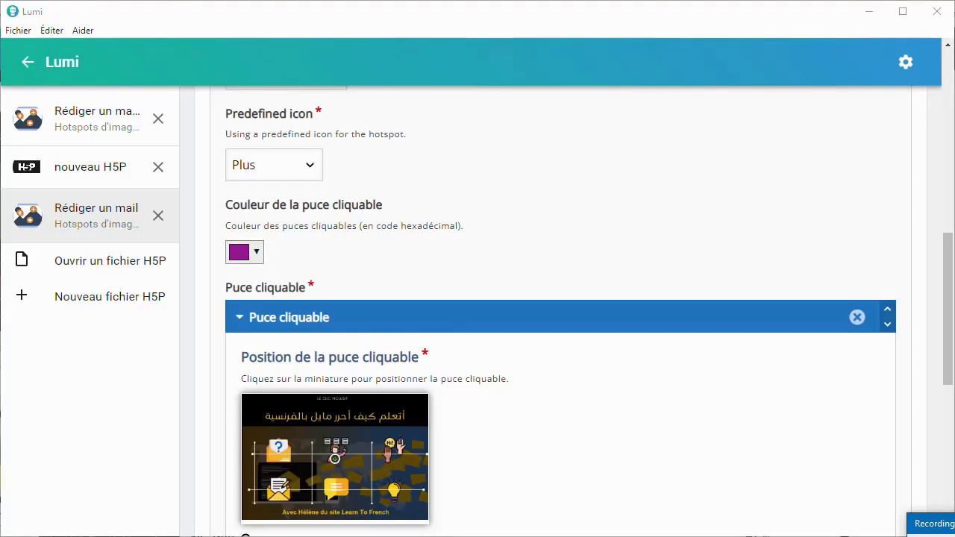
click(255, 252)
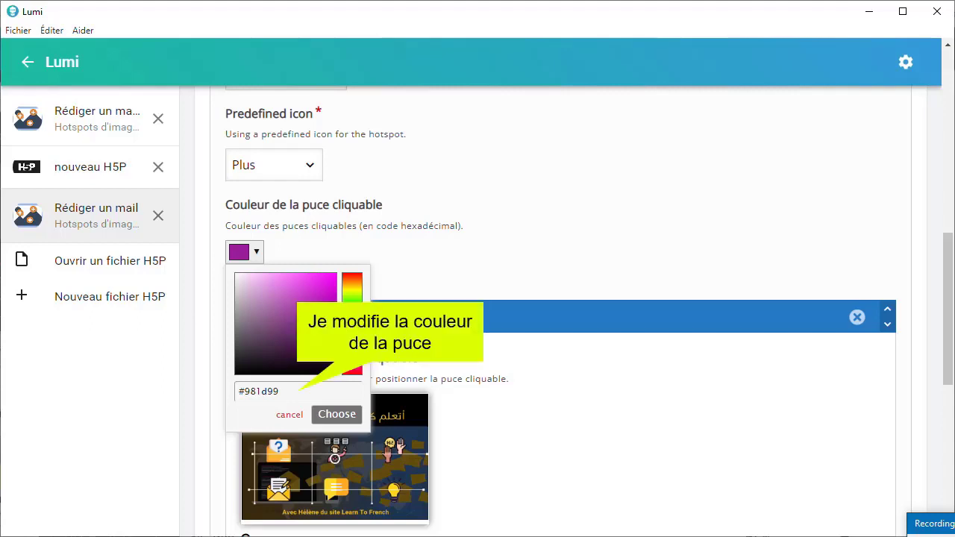
drag(280, 391, 237, 391)
text(#f9c320)
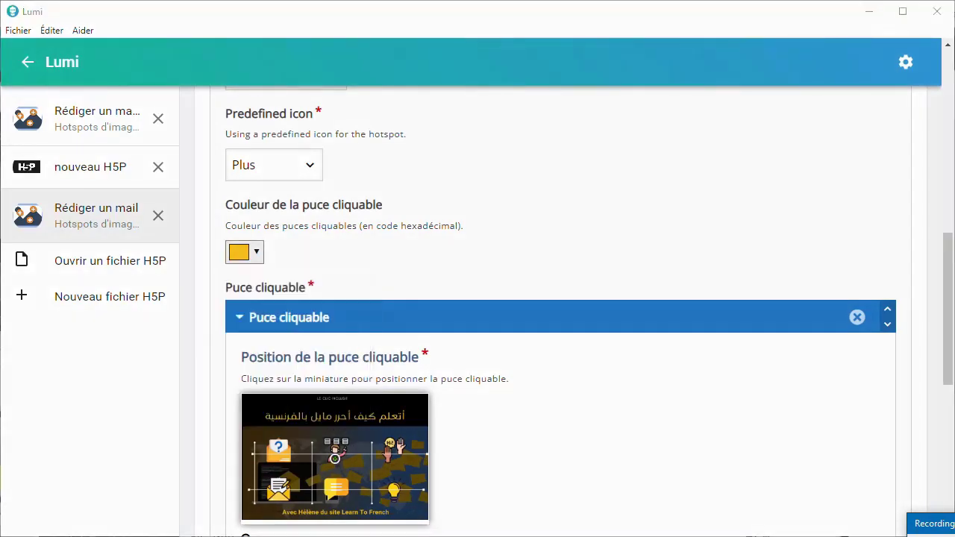
Enlarge the hotspot position image and place the hotspot where the upper horizontal line crosses the first vertical line, beside the question-mark envelope
drag(947, 309, 947, 378)
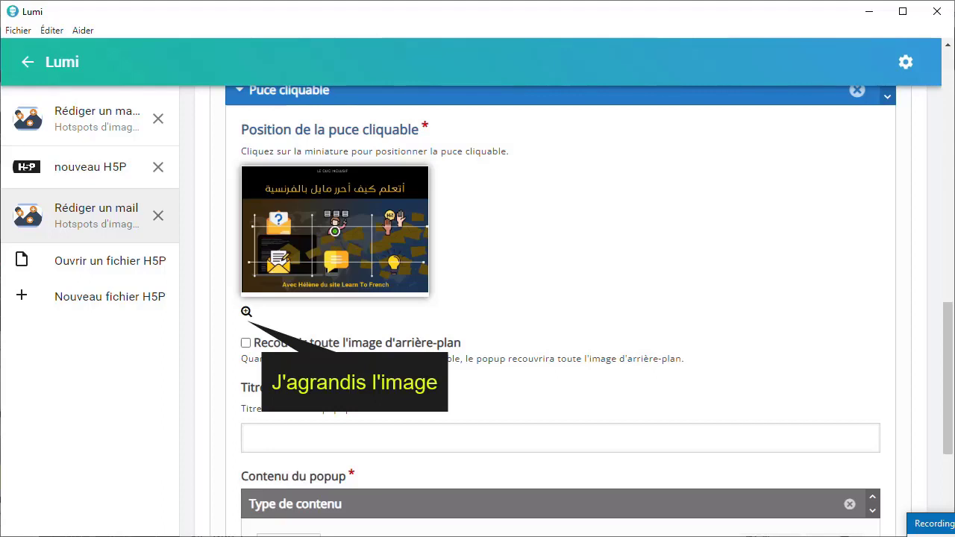
click(246, 312)
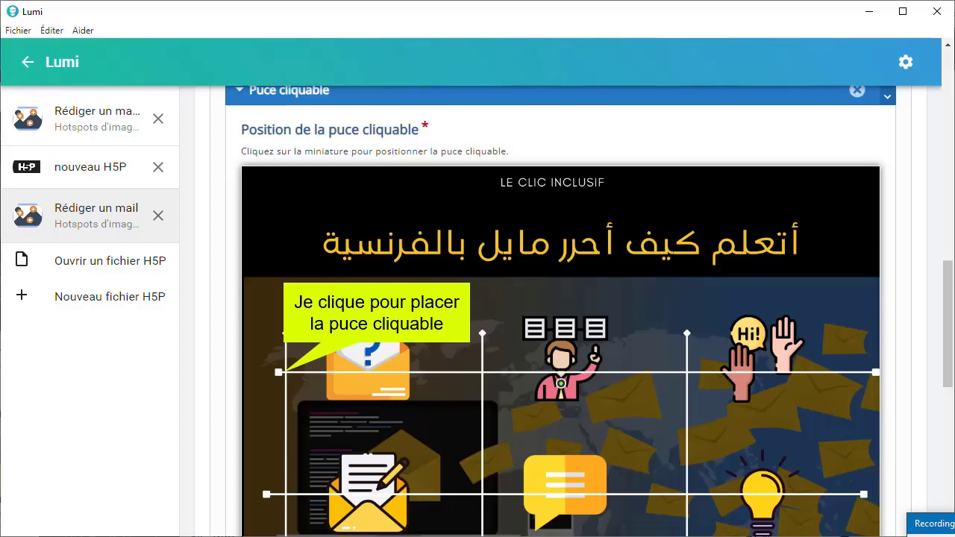
click(284, 372)
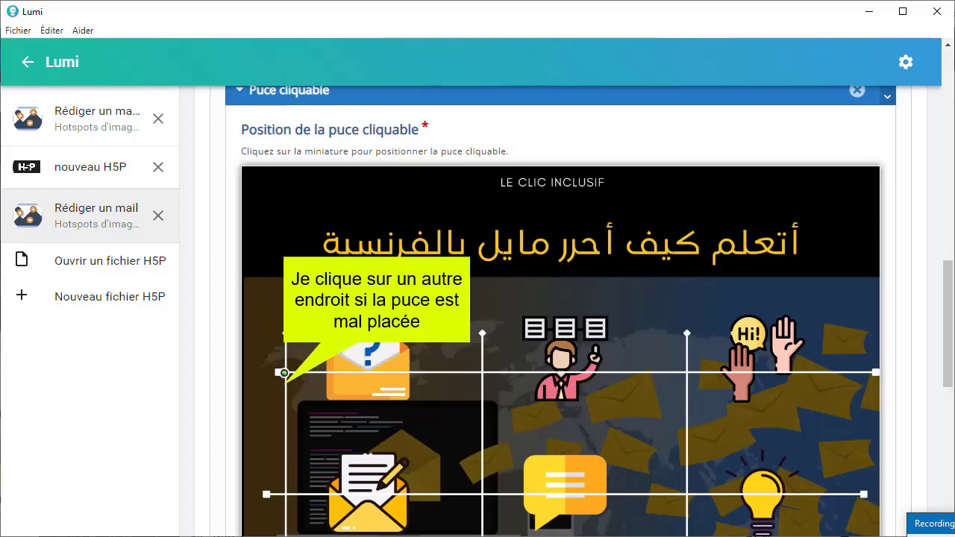
Preview the activity to check the hotspot's placement, and return to the editor
scroll(560, 311, up, 11)
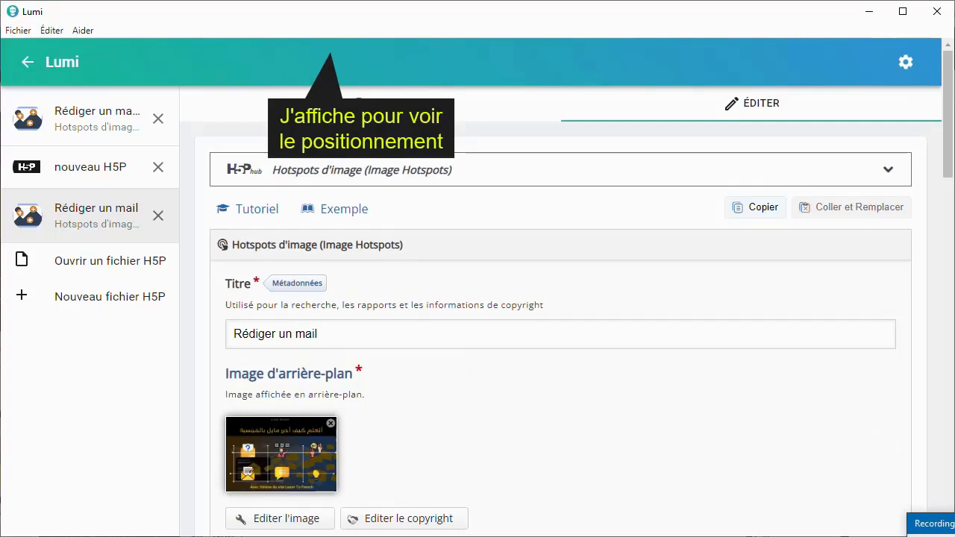
click(371, 104)
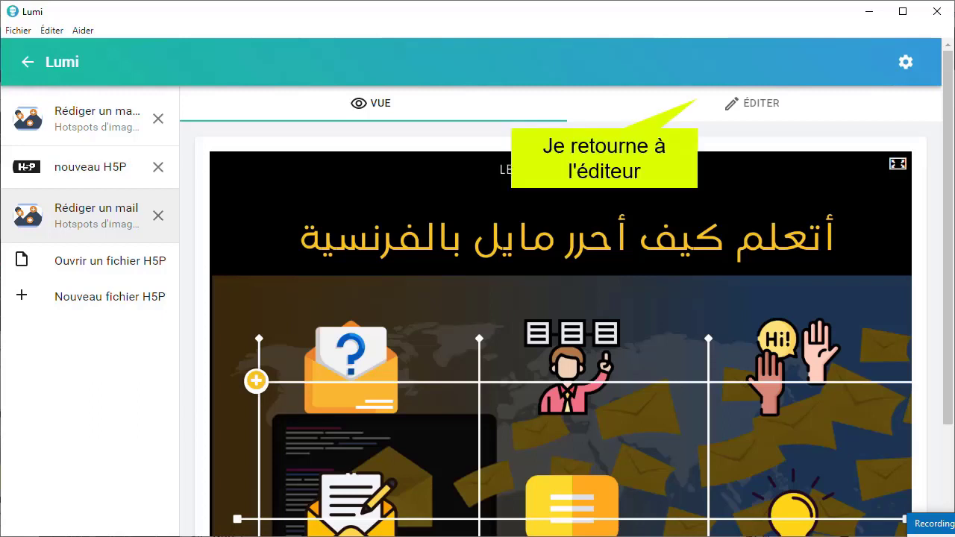
click(752, 104)
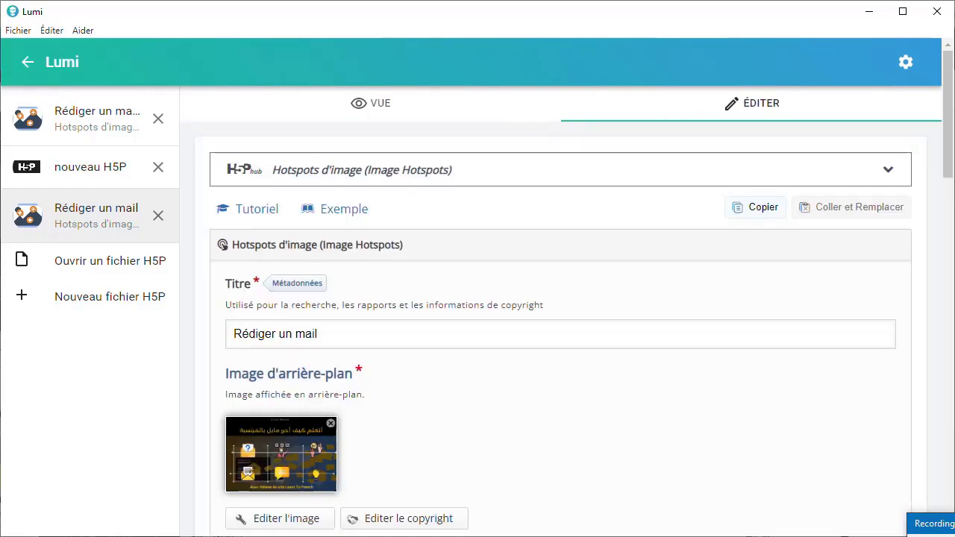
Enter "C'est quoi ?" as the popup title of the hotspot beside the question-mark envelope
scroll(559, 335, down, 7)
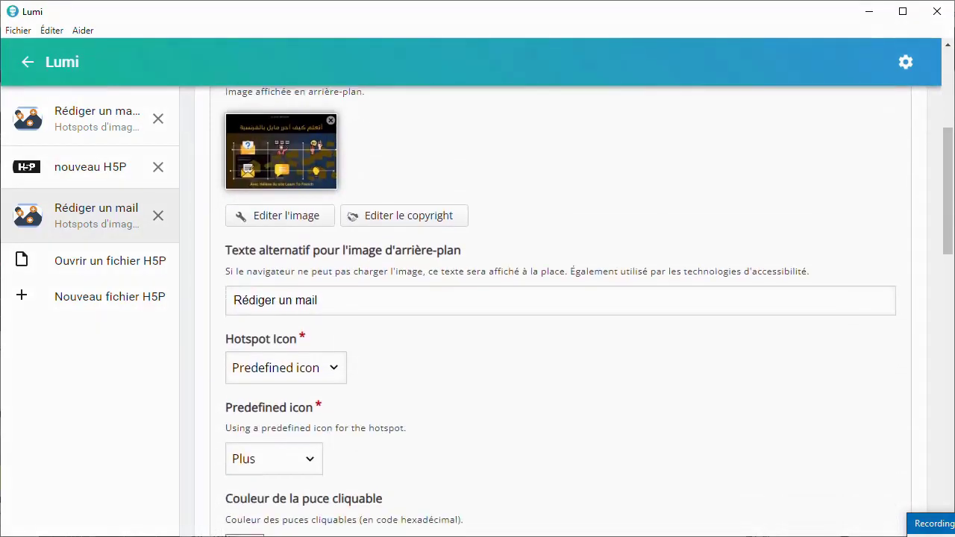
scroll(559, 313, down, 5)
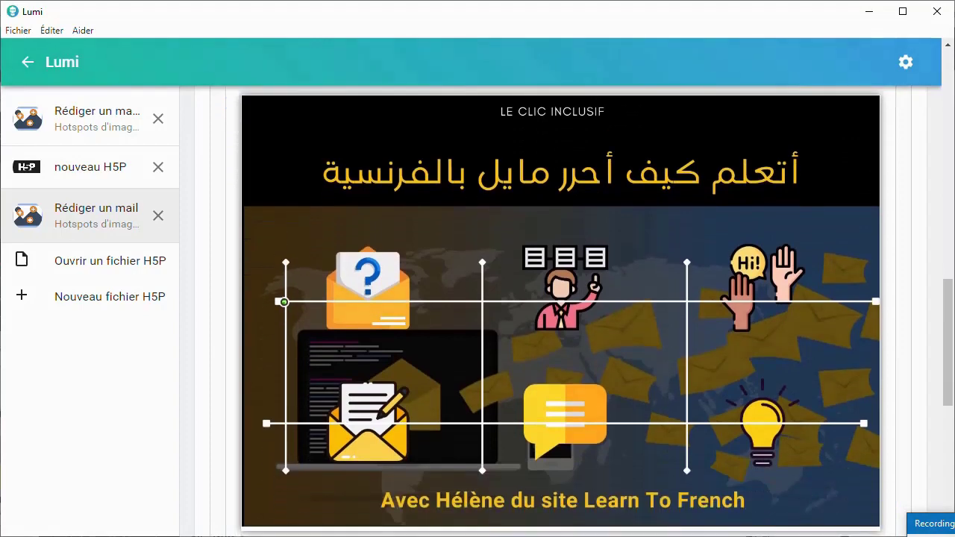
scroll(559, 313, down, 5)
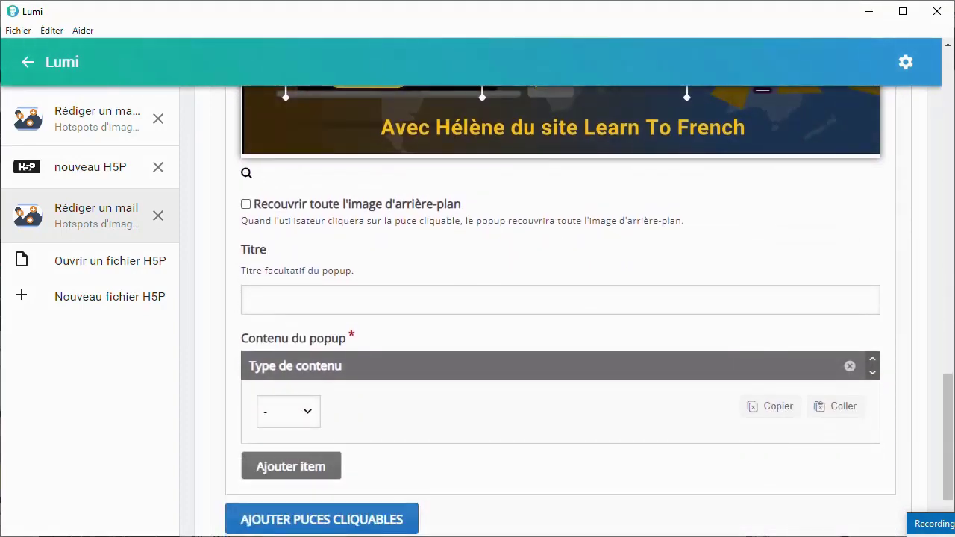
click(348, 301)
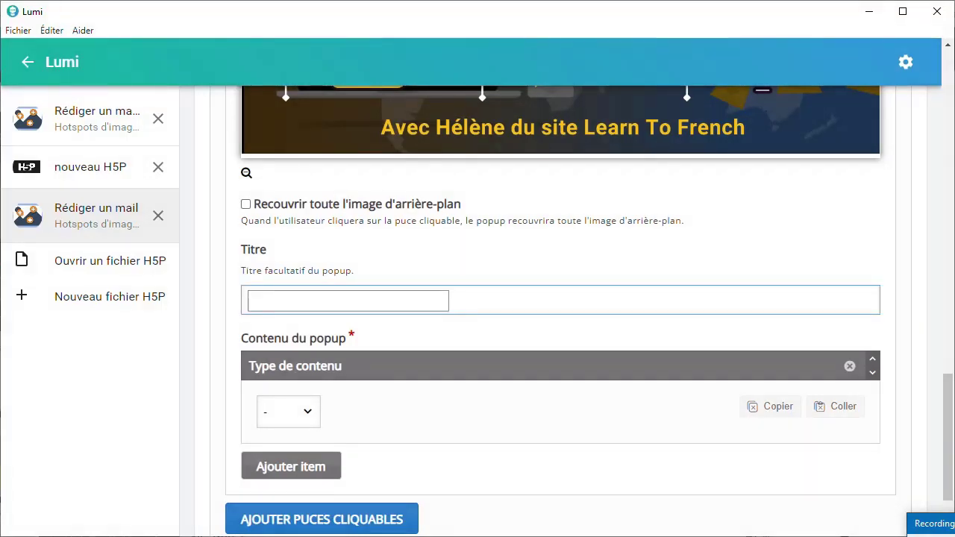
text(C)
text('est)
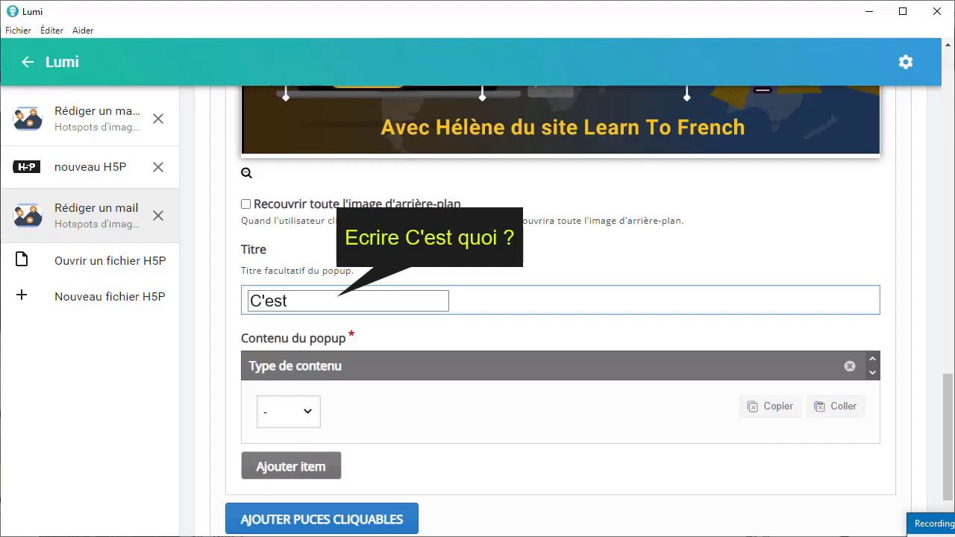
text(quoi)
text(?)
Set the popup's content type to Vidéo and title the video "C'est quoi ?", matching the popup title
scroll(560, 335, down, 1)
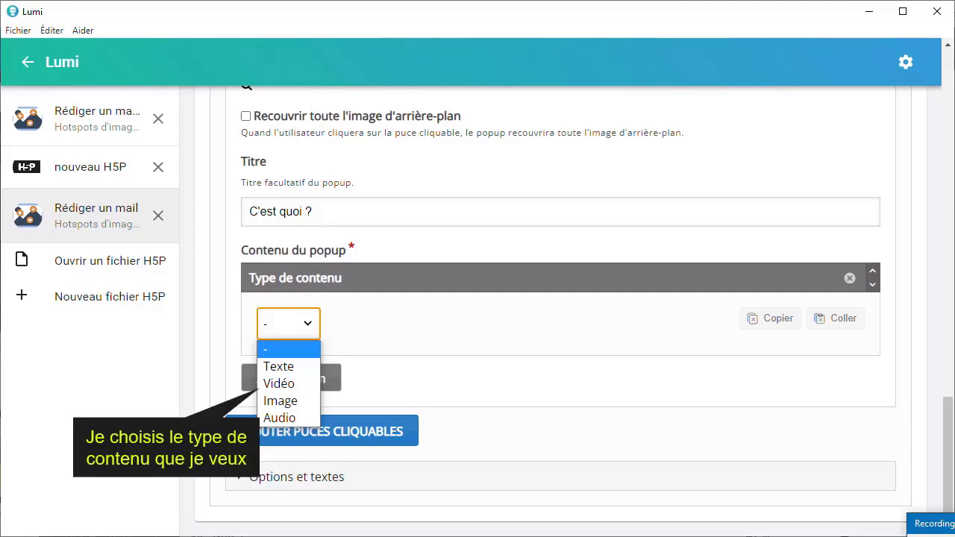
click(278, 382)
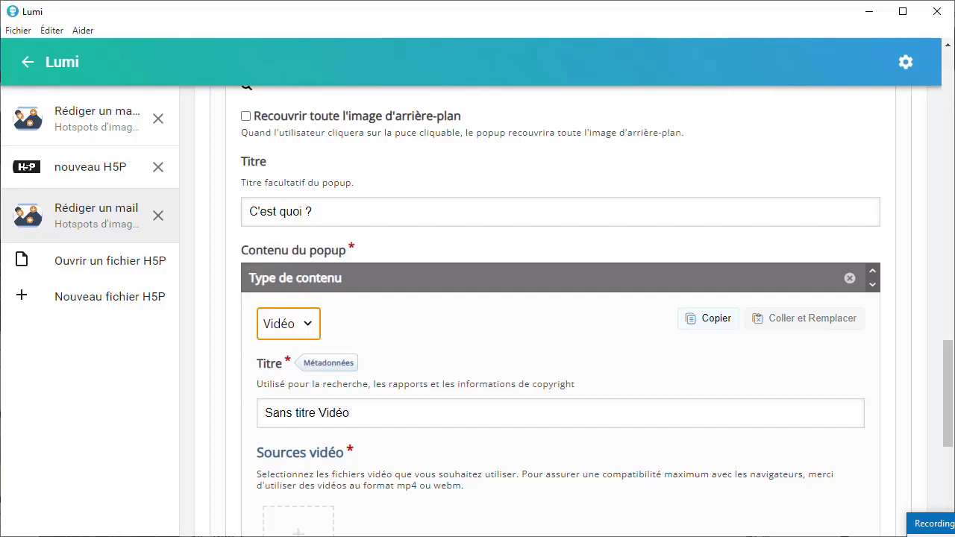
drag(312, 212, 250, 211)
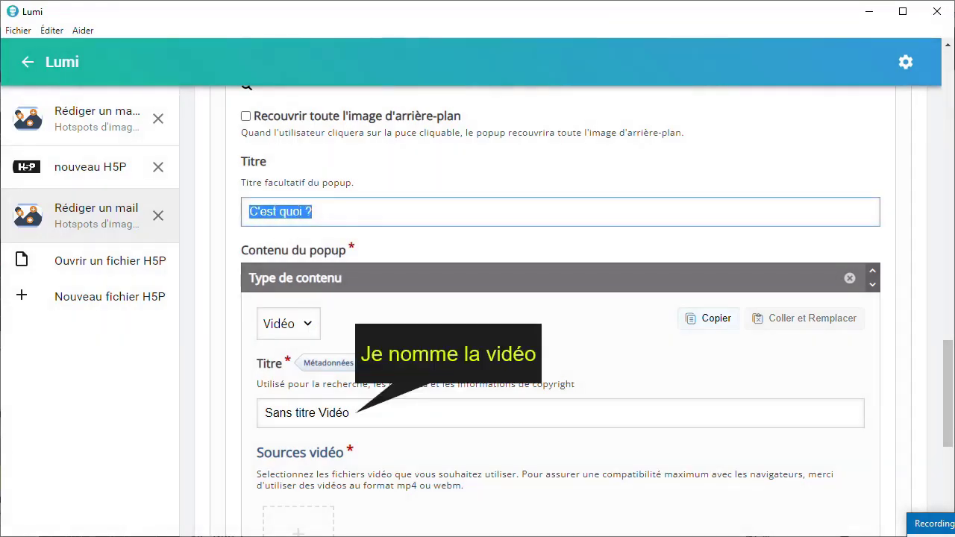
click(328, 414)
text(C'est quoi ?)
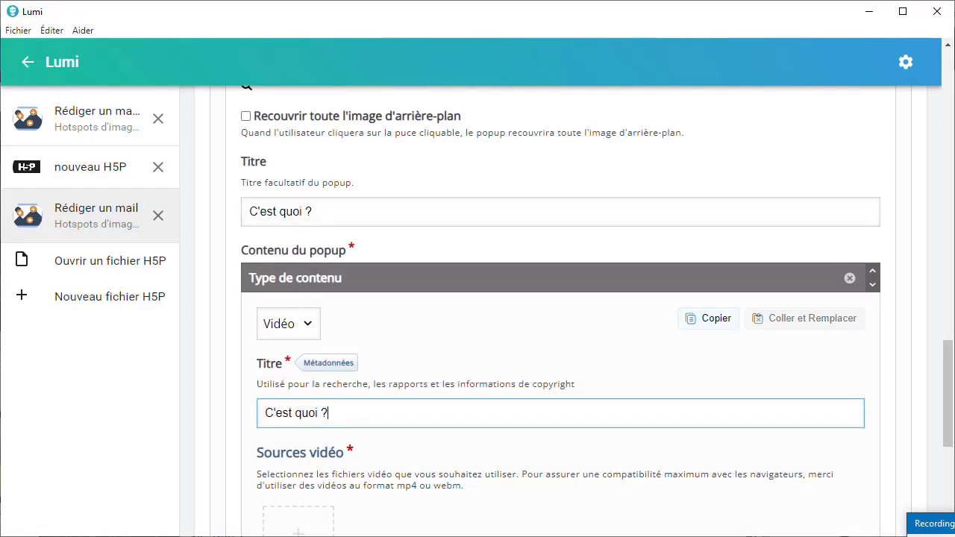
Add the "C'est quoi" video file from the Arabic-named course folder on drive D as the popup's video source
scroll(559, 299, down, 2)
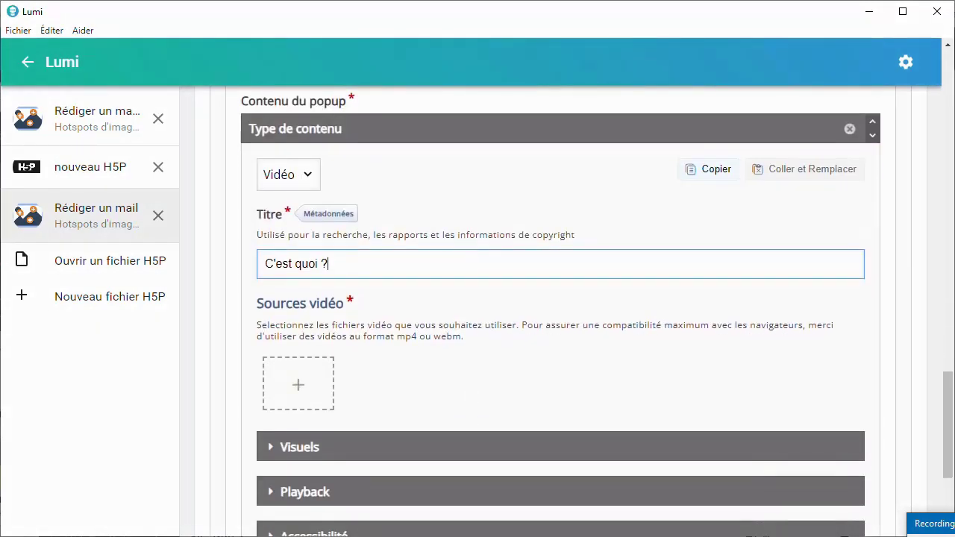
click(298, 384)
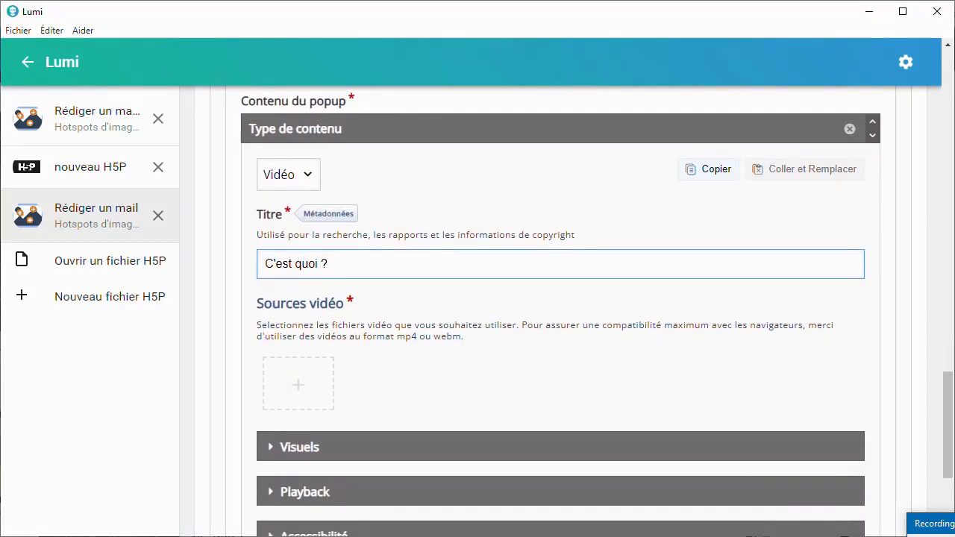
click(299, 385)
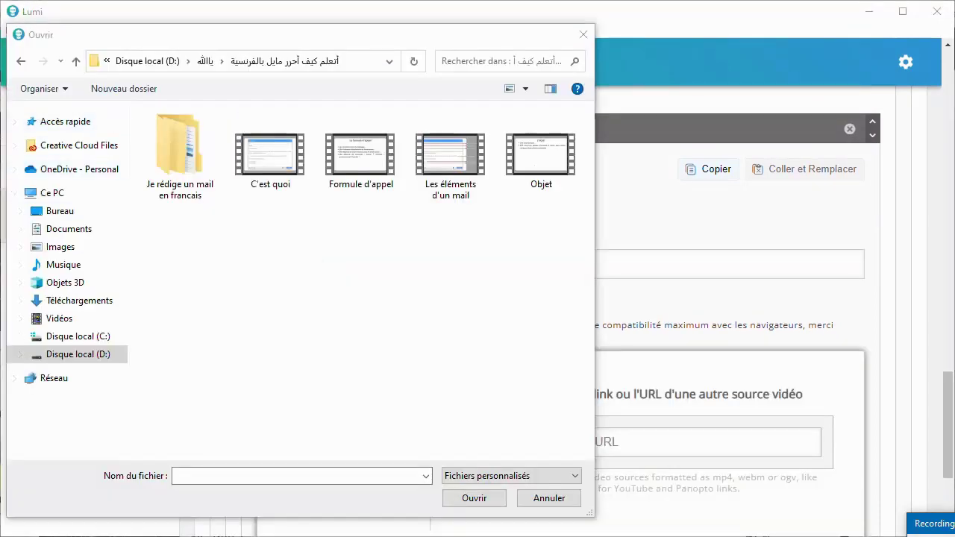
click(270, 155)
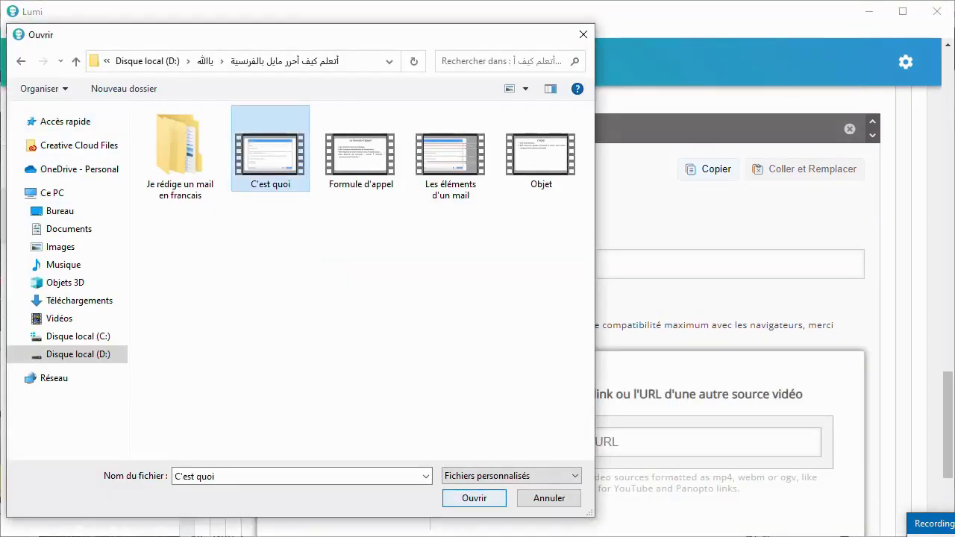
key(Return)
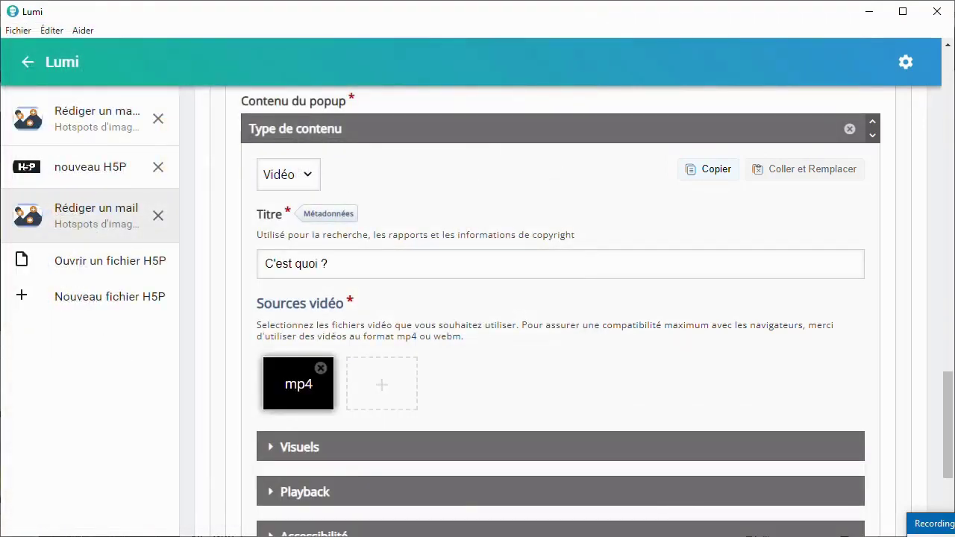
Turn off the display of the video's control buttons in its visual settings
scroll(299, 403, down, 2)
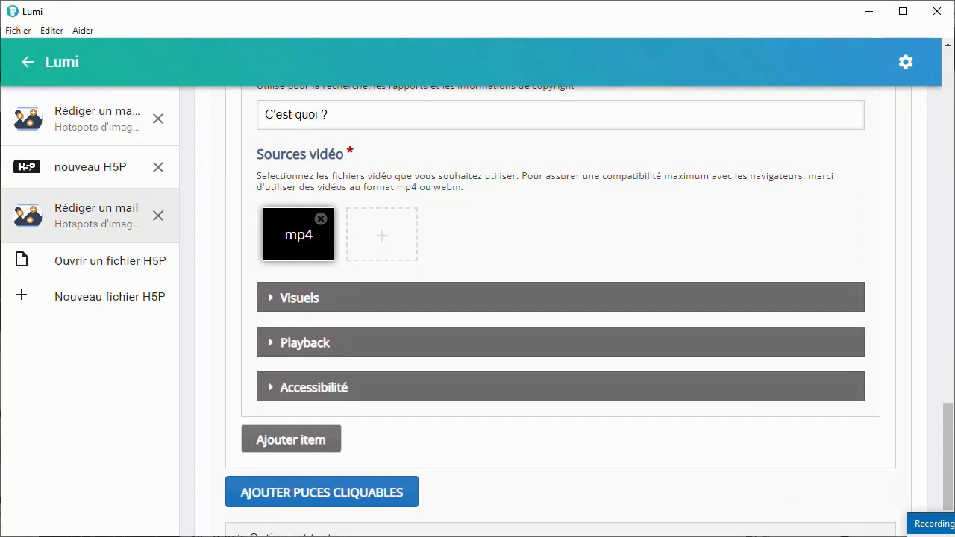
click(270, 297)
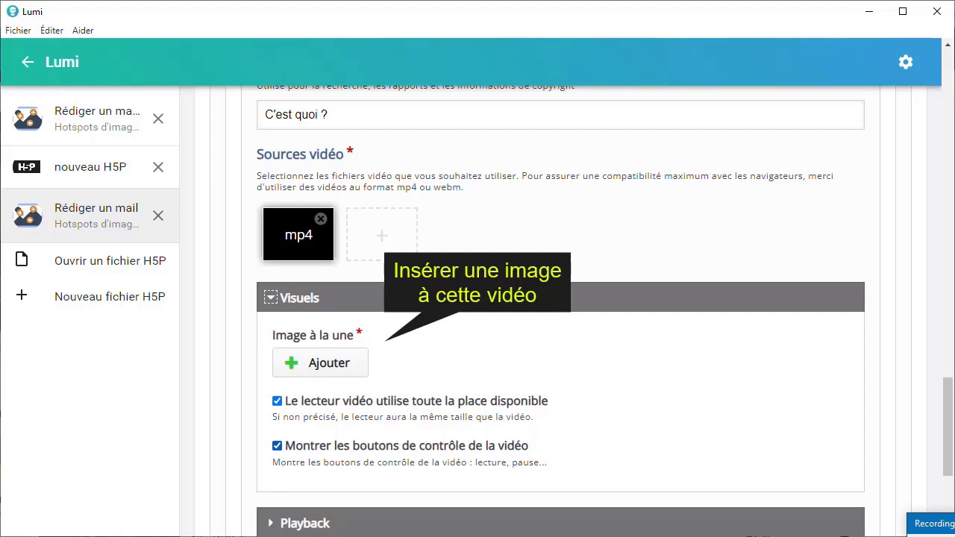
click(277, 446)
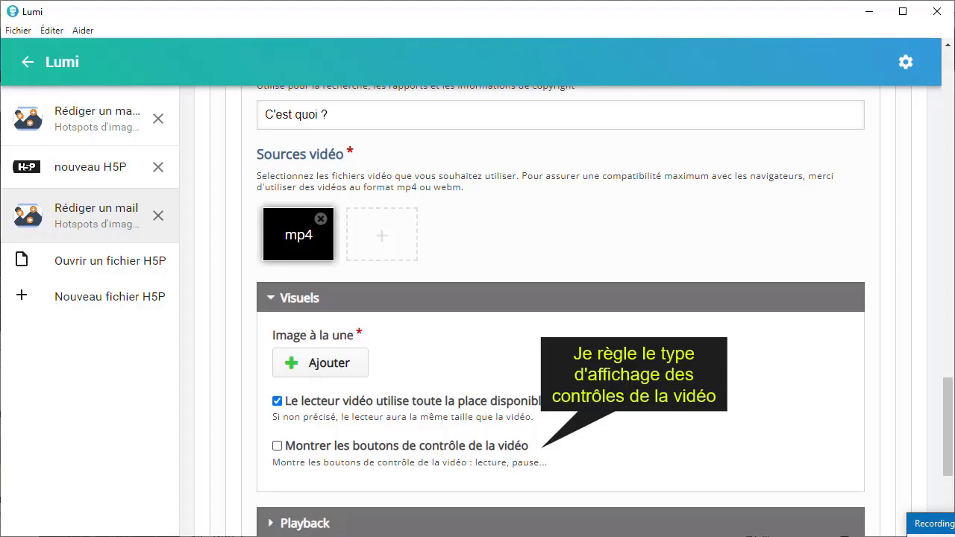
Enable automatic start and replay in the video's playback settings
scroll(559, 298, down, 3)
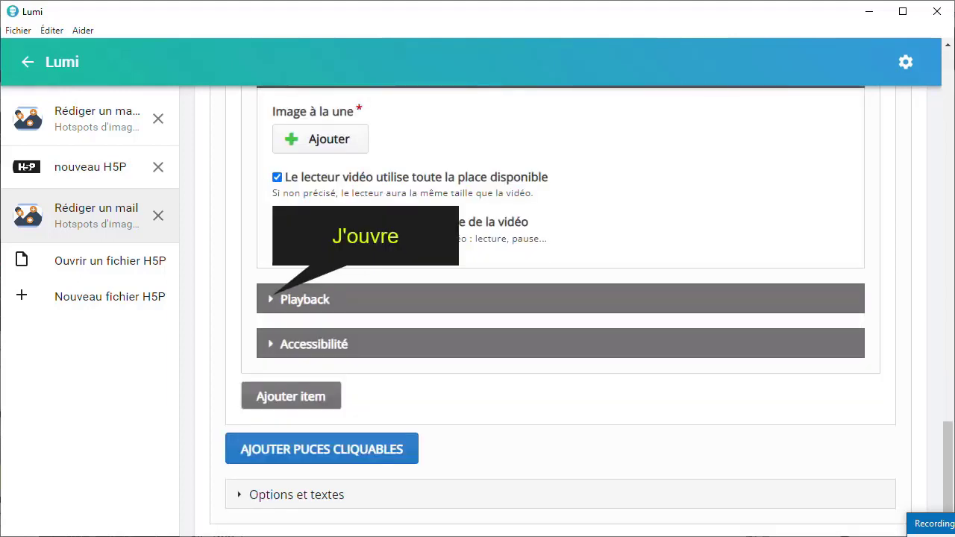
double_click(271, 299)
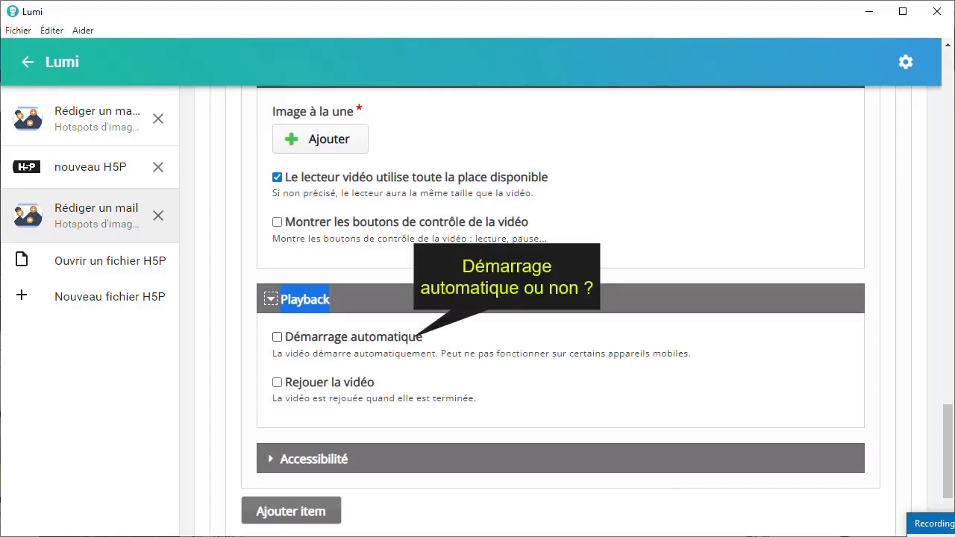
click(277, 337)
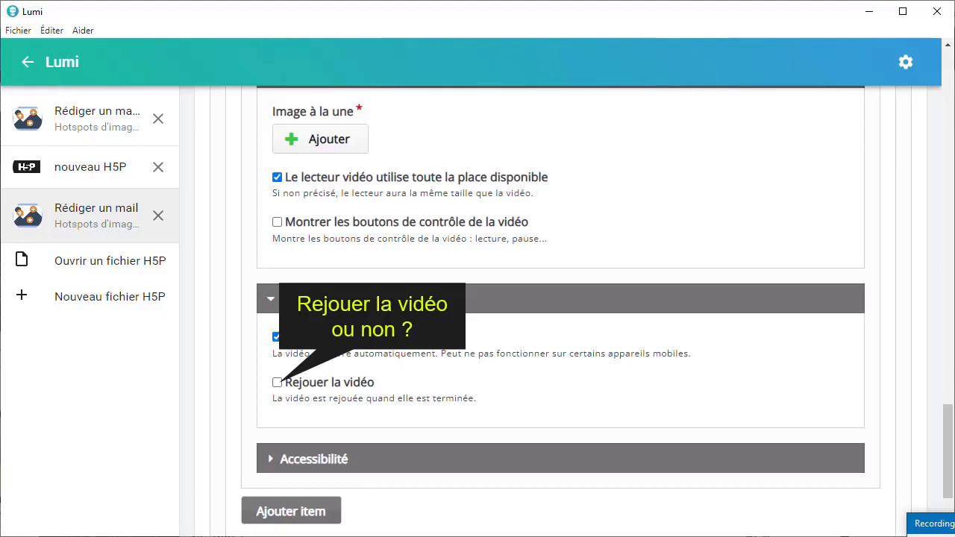
click(276, 382)
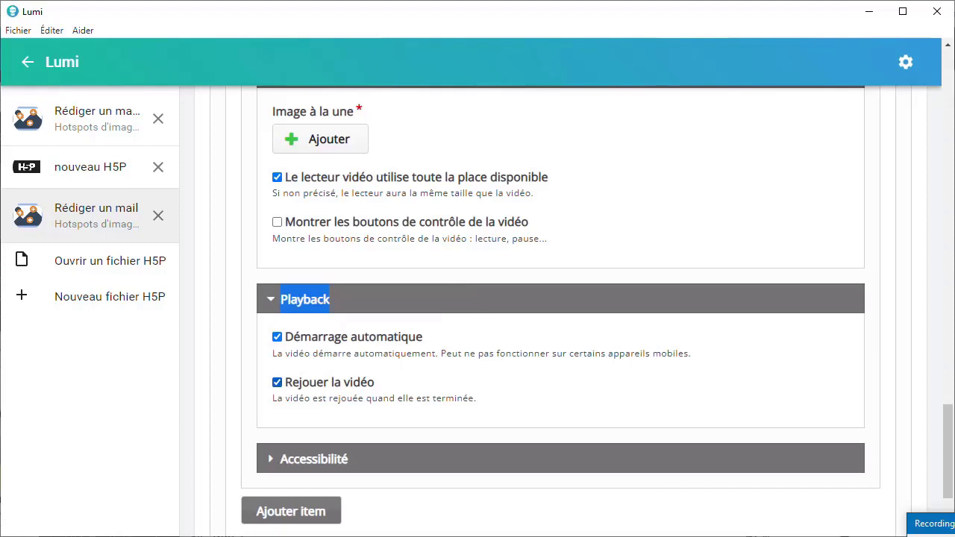
scroll(552, 310, down, 3)
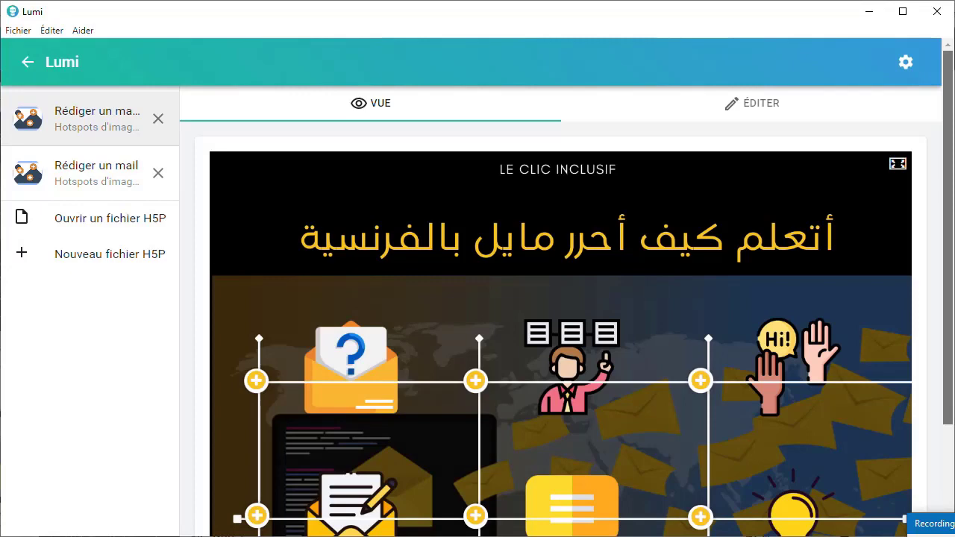
Replace the background image of the "Rédiger un mail en francais" activity with "Rédiger un mail" from Téléchargements, the version without guide lines
click(752, 104)
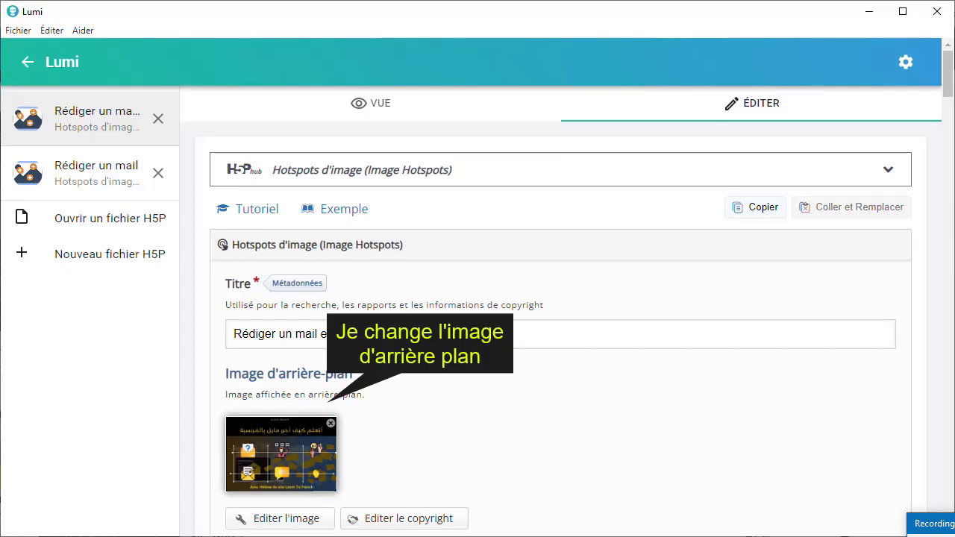
click(281, 454)
scroll(350, 283, down, 5)
scroll(350, 284, up, 2)
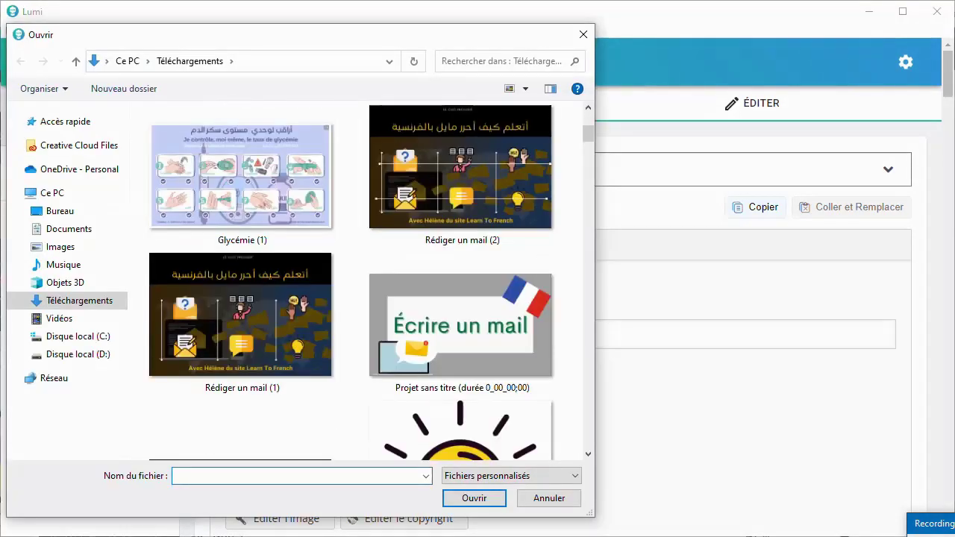
scroll(243, 351, down, 2)
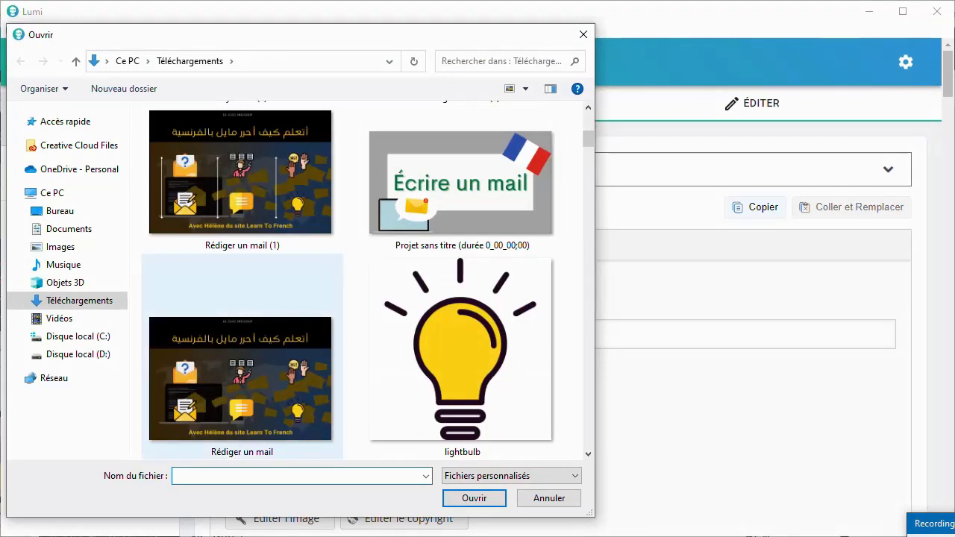
click(242, 374)
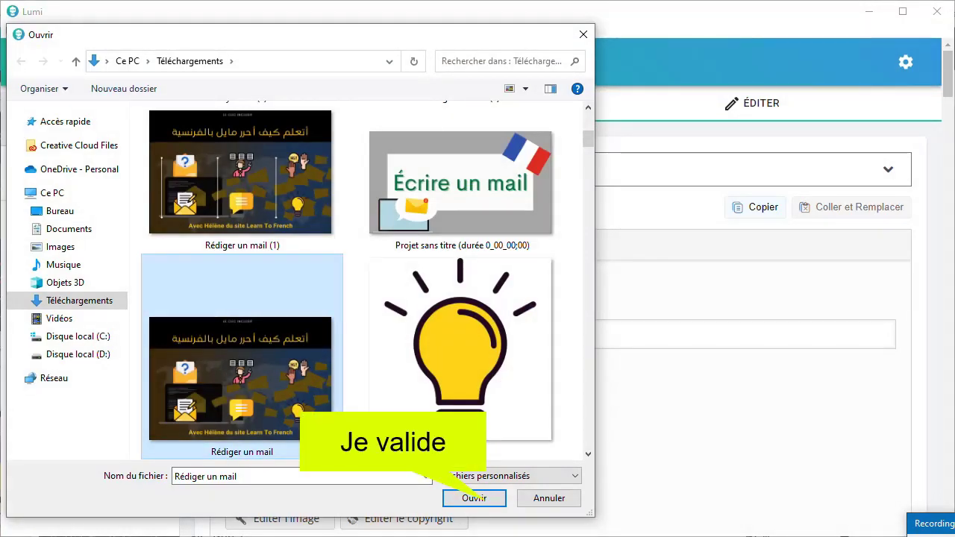
click(481, 498)
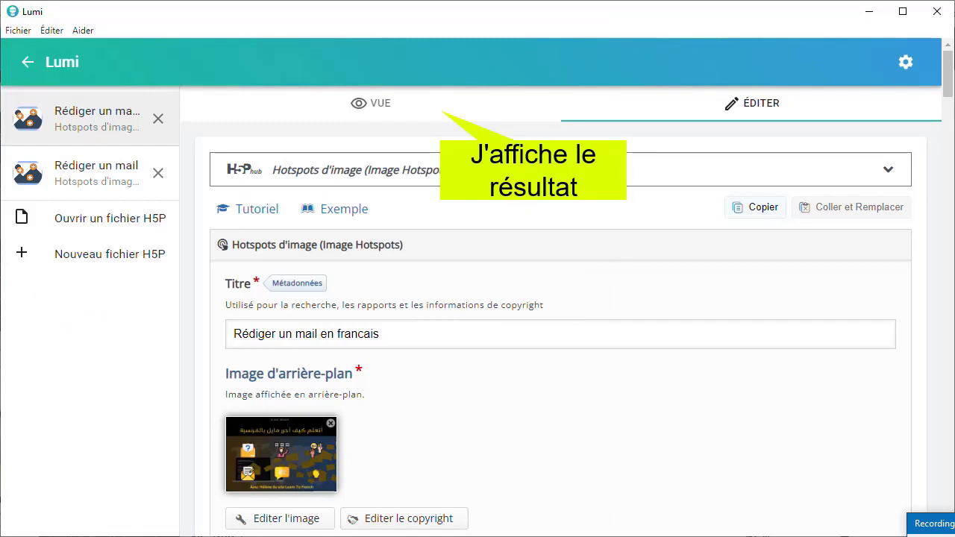
Preview the activity on its new background, and open and close the popup beside the question-mark envelope
click(371, 104)
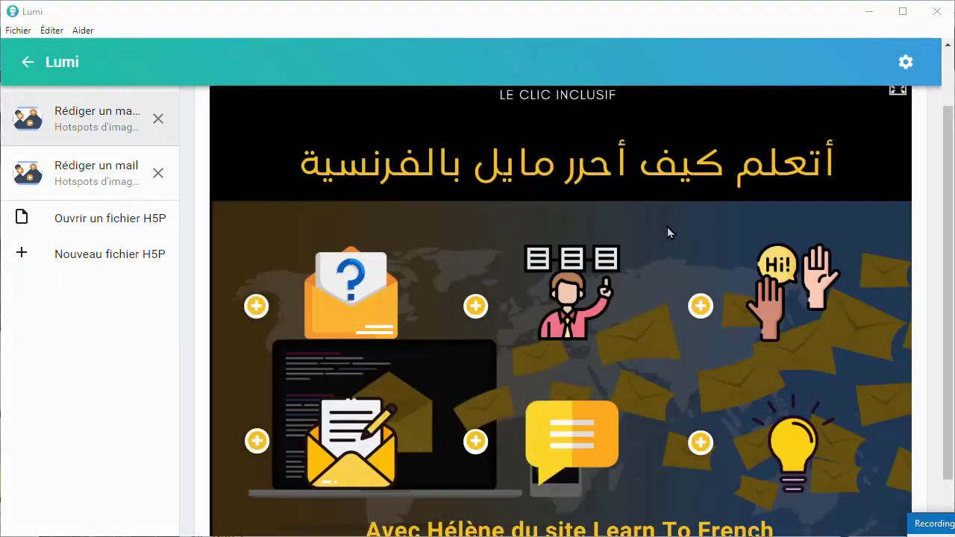
scroll(679, 222, up, 1)
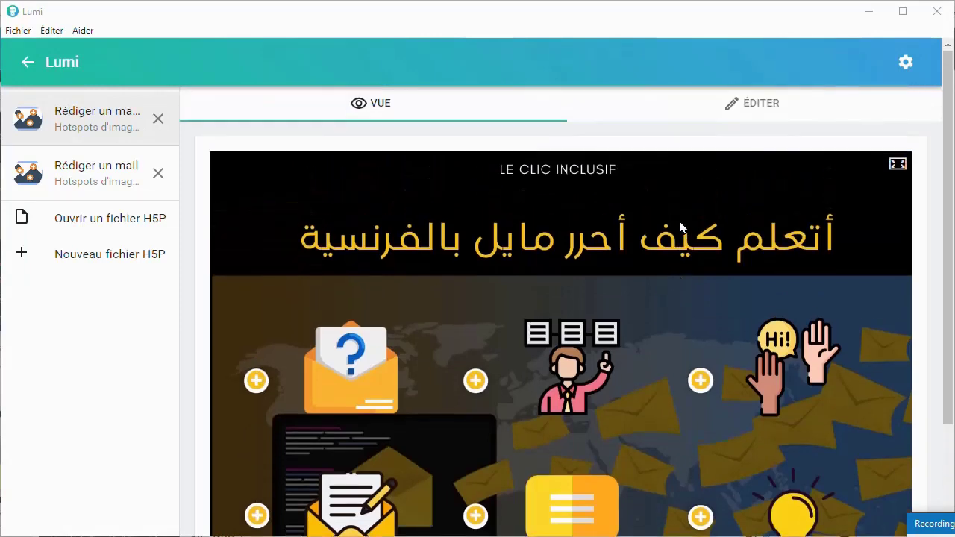
scroll(681, 226, down, 2)
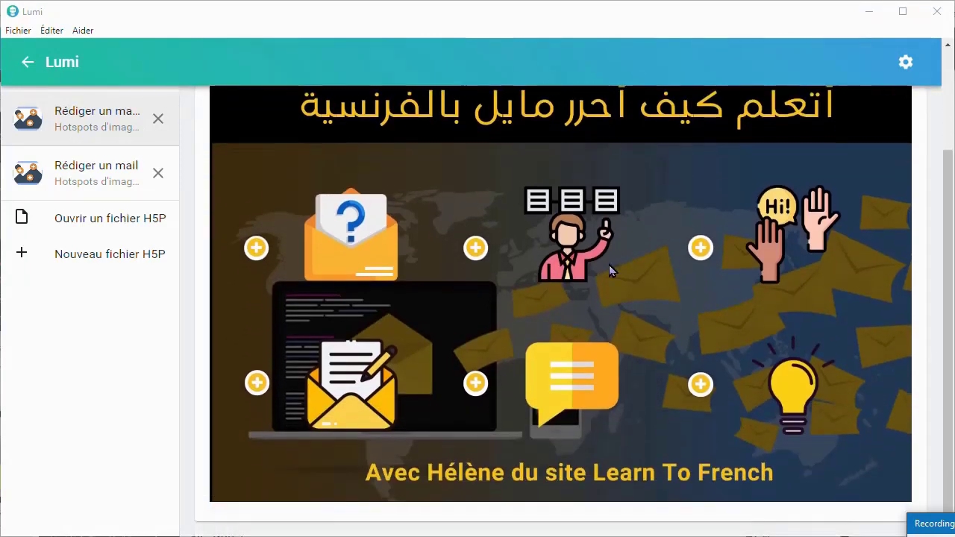
click(256, 249)
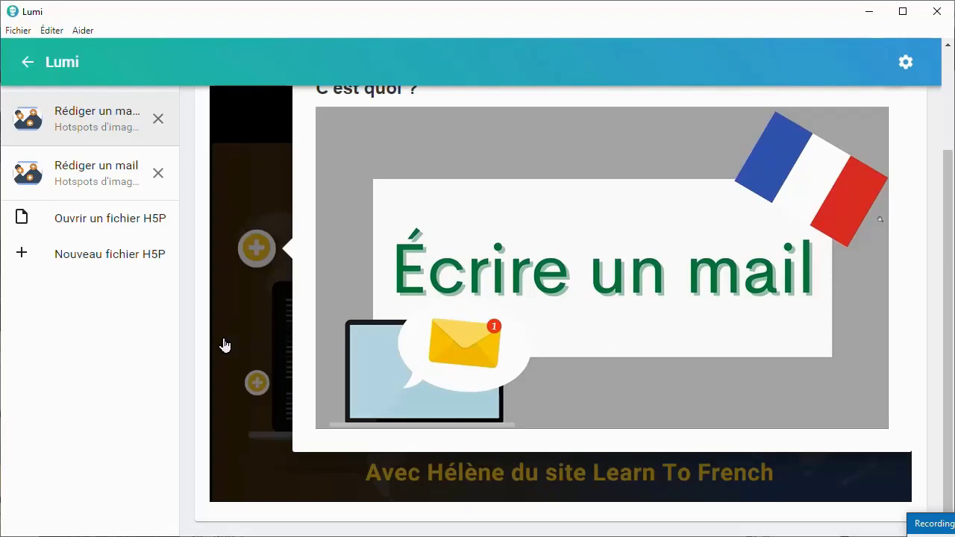
click(247, 391)
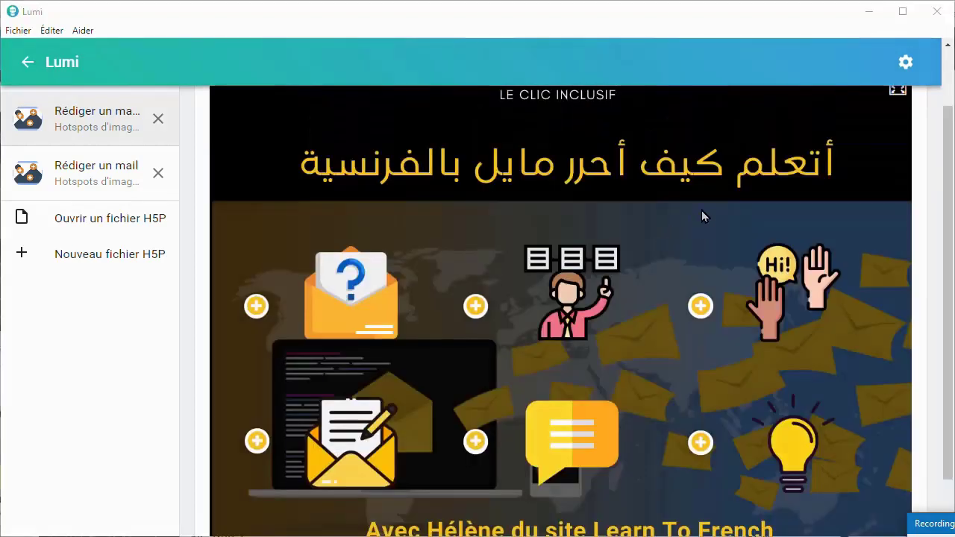
Look over the previewed infographic again and reopen the question-mark envelope's hotspot to check its video popup
scroll(679, 221, up, 1)
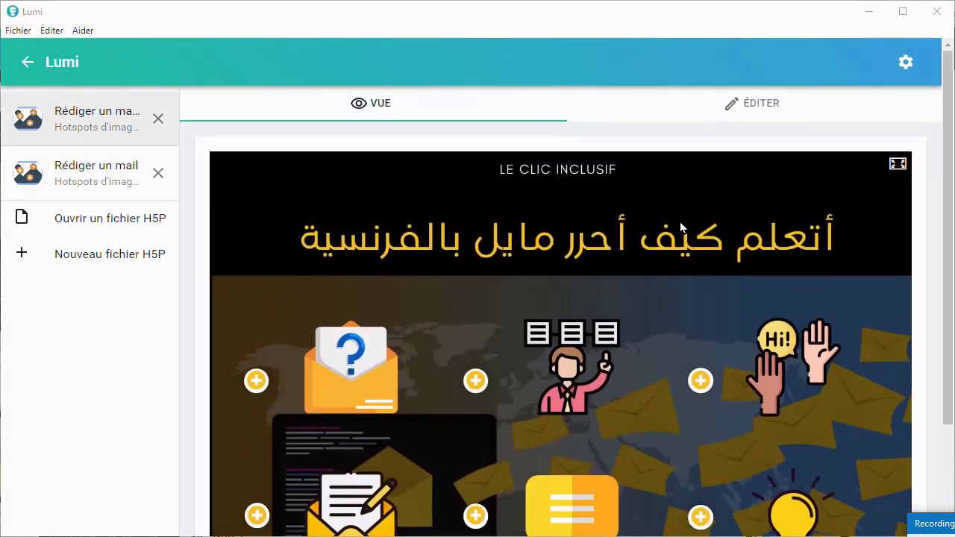
scroll(680, 222, down, 2)
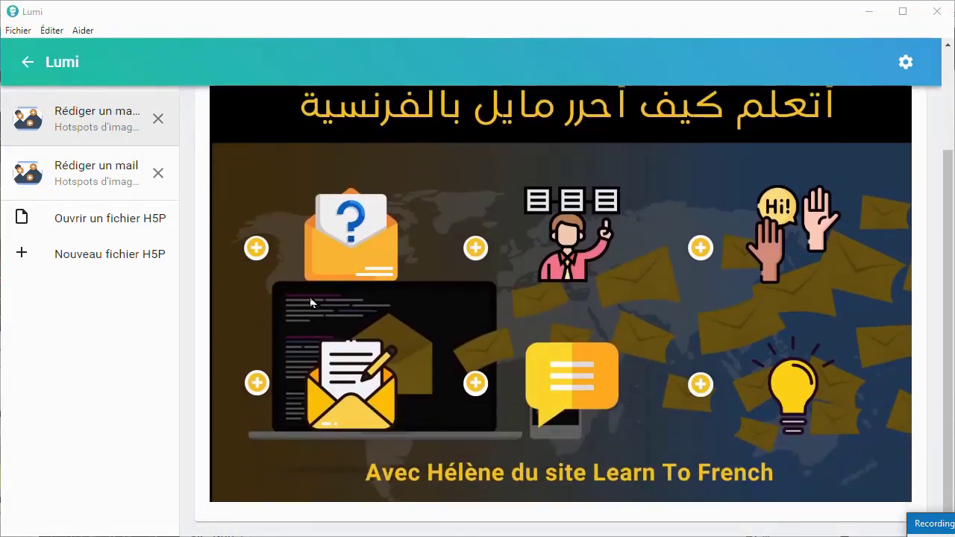
click(254, 254)
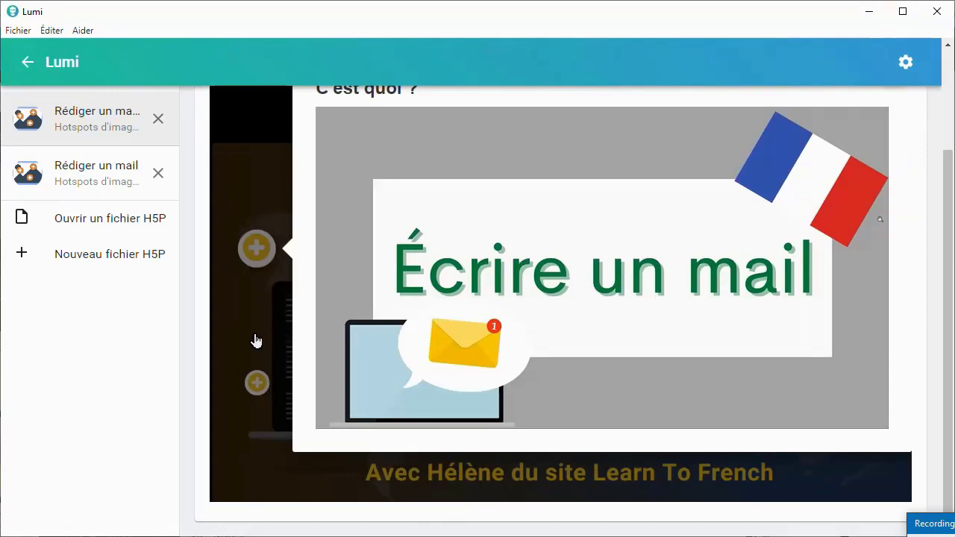
click(226, 345)
scroll(666, 231, up, 1)
scroll(680, 222, up, 1)
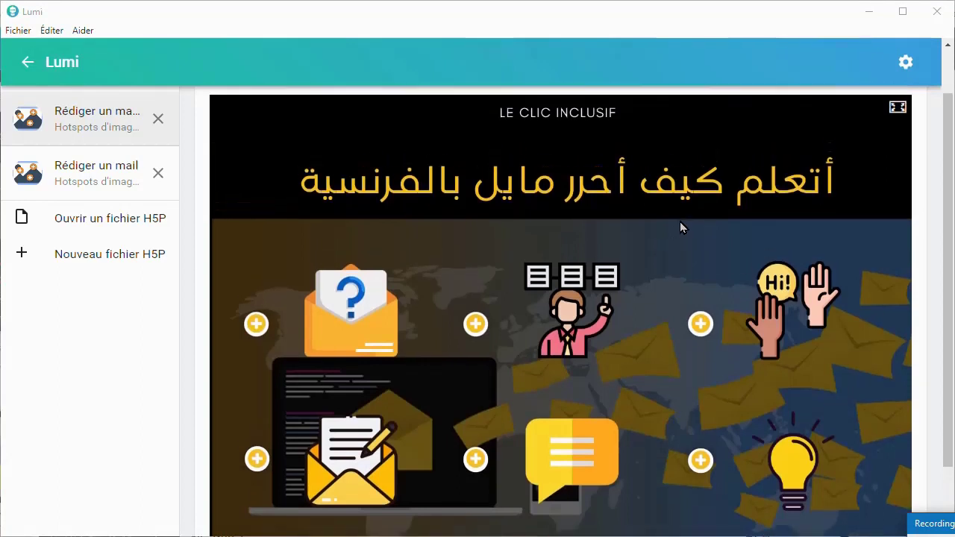
scroll(680, 226, down, 2)
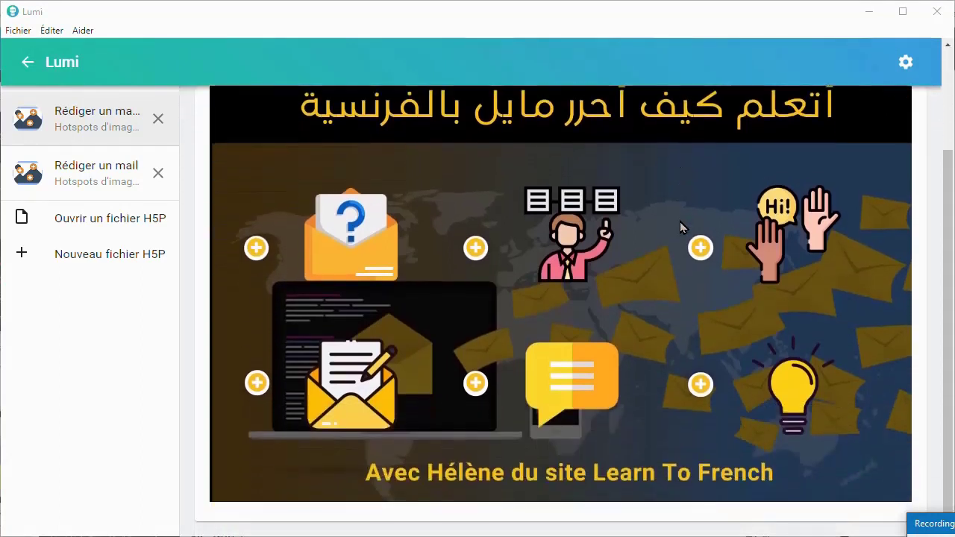
click(255, 254)
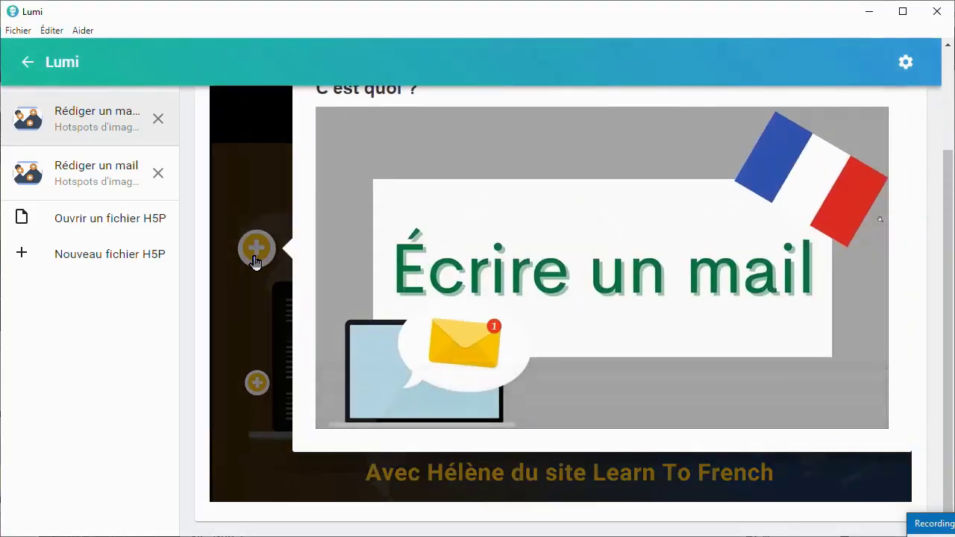